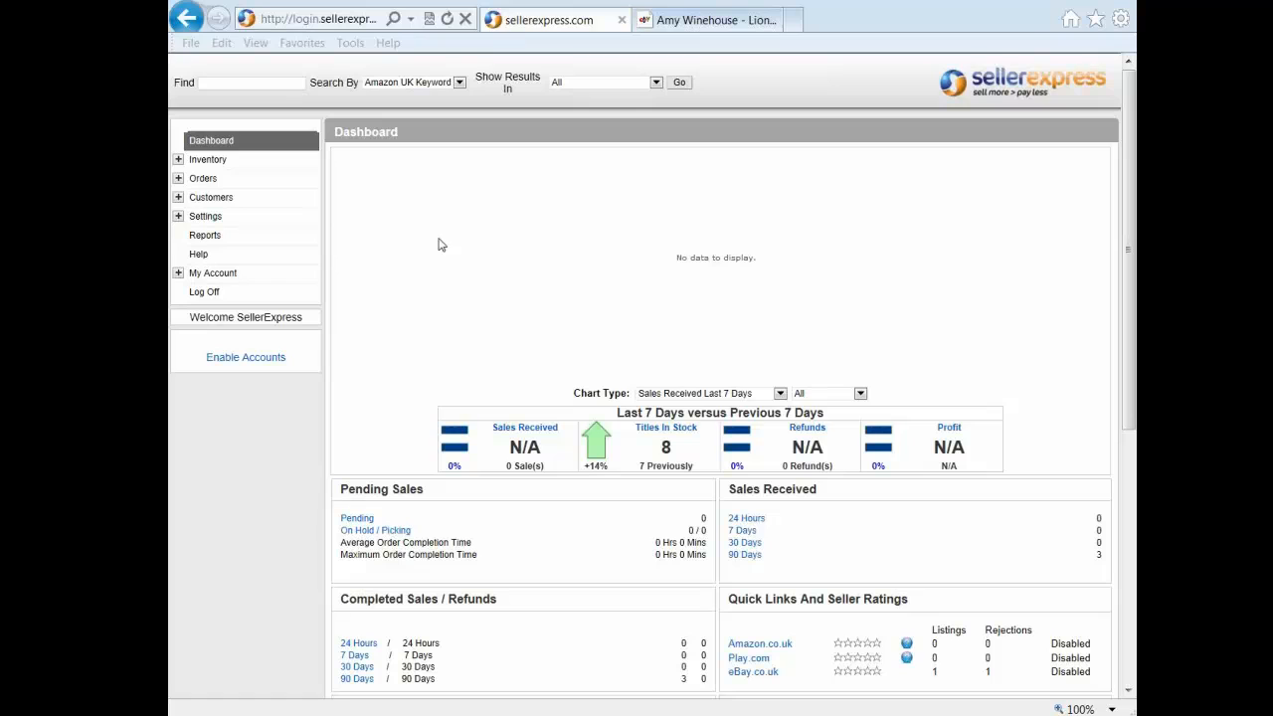
# Step: Load the "DVD - Buy it now" profile in the eBay account settings
pyautogui.click(178, 215)
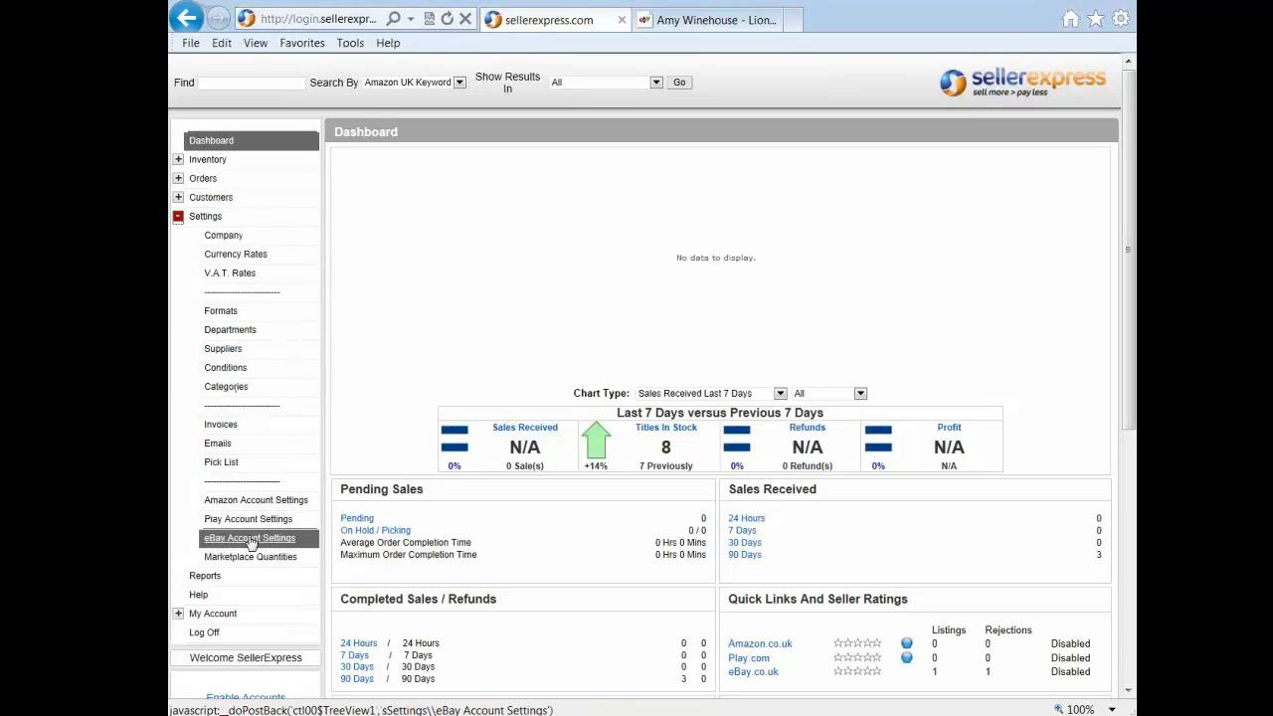
pyautogui.click(250, 538)
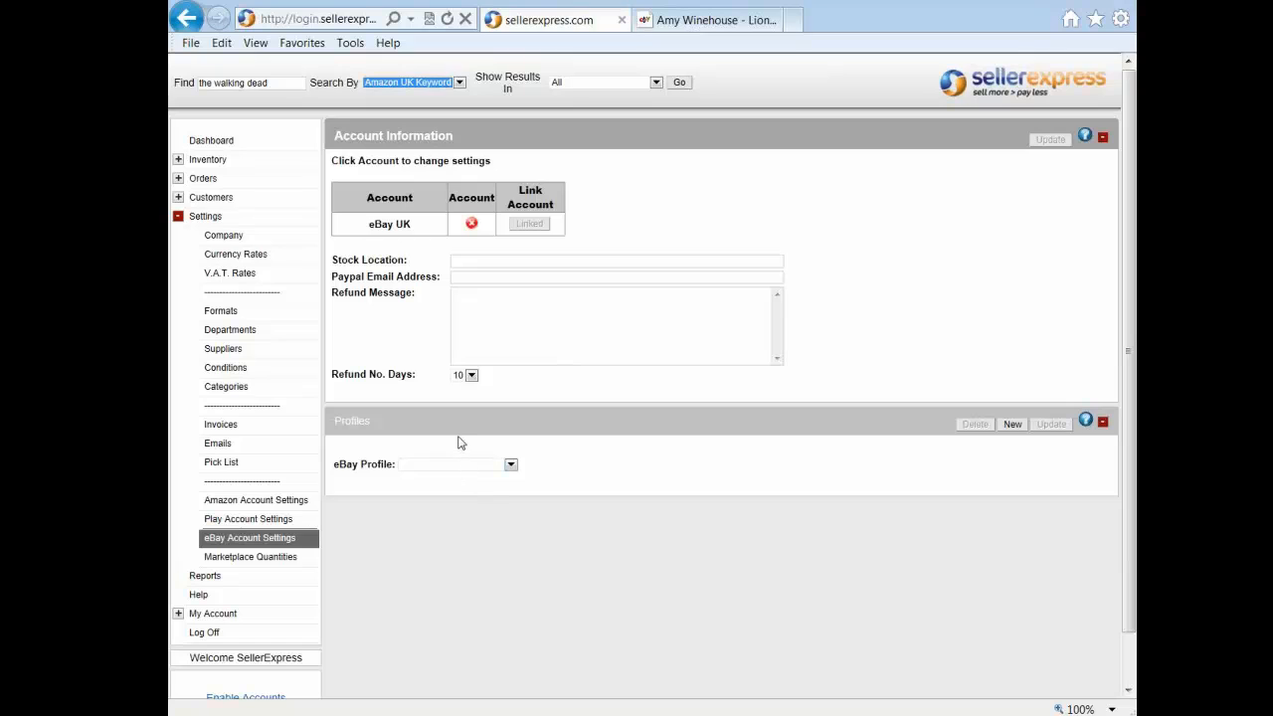
pyautogui.click(450, 467)
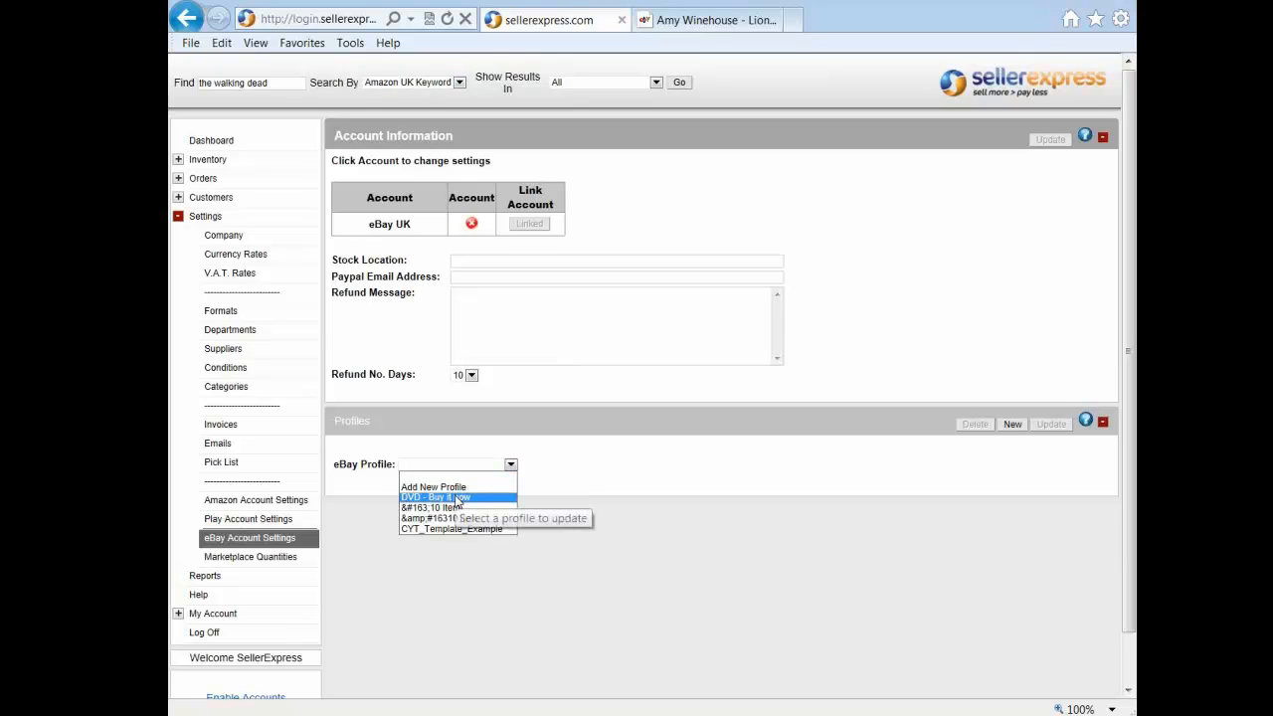
pyautogui.click(457, 498)
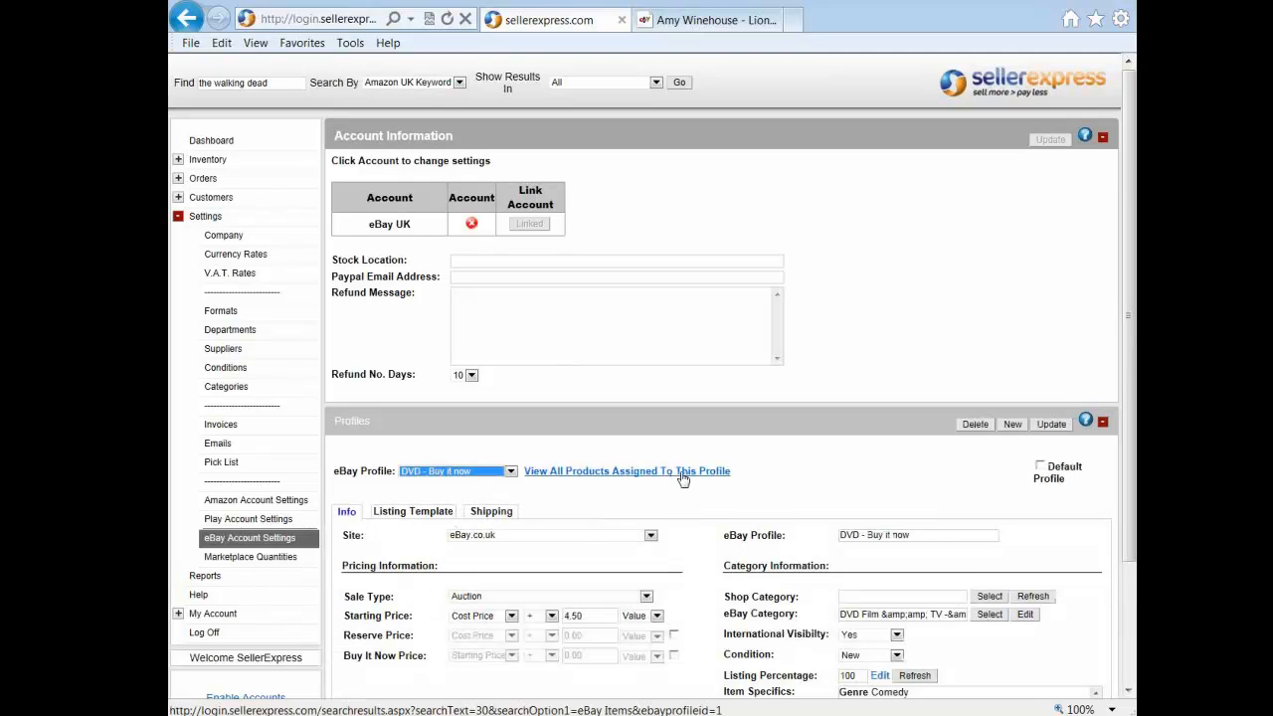
pyautogui.click(807, 469)
pyautogui.scroll(-3, 807, 470)
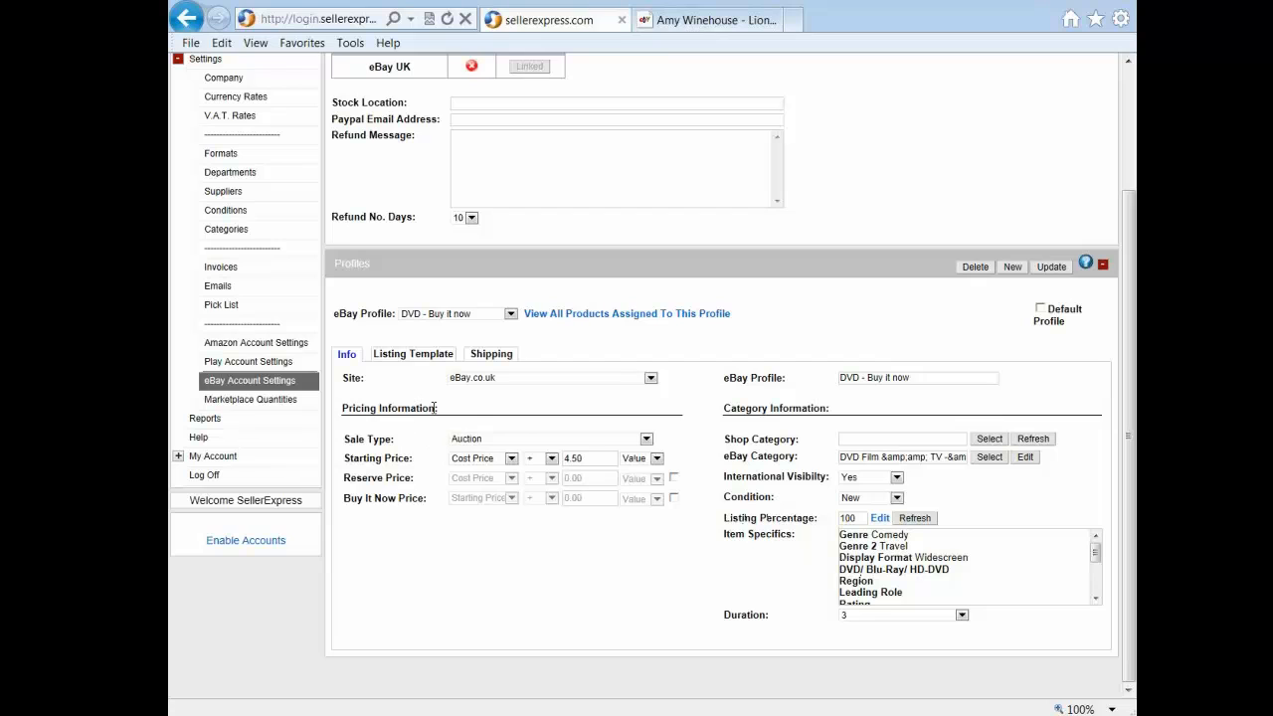
# Step: Review the profile's sale type and the base price, operator and value type options of its starting price
pyautogui.click(520, 442)
pyautogui.click(520, 442)
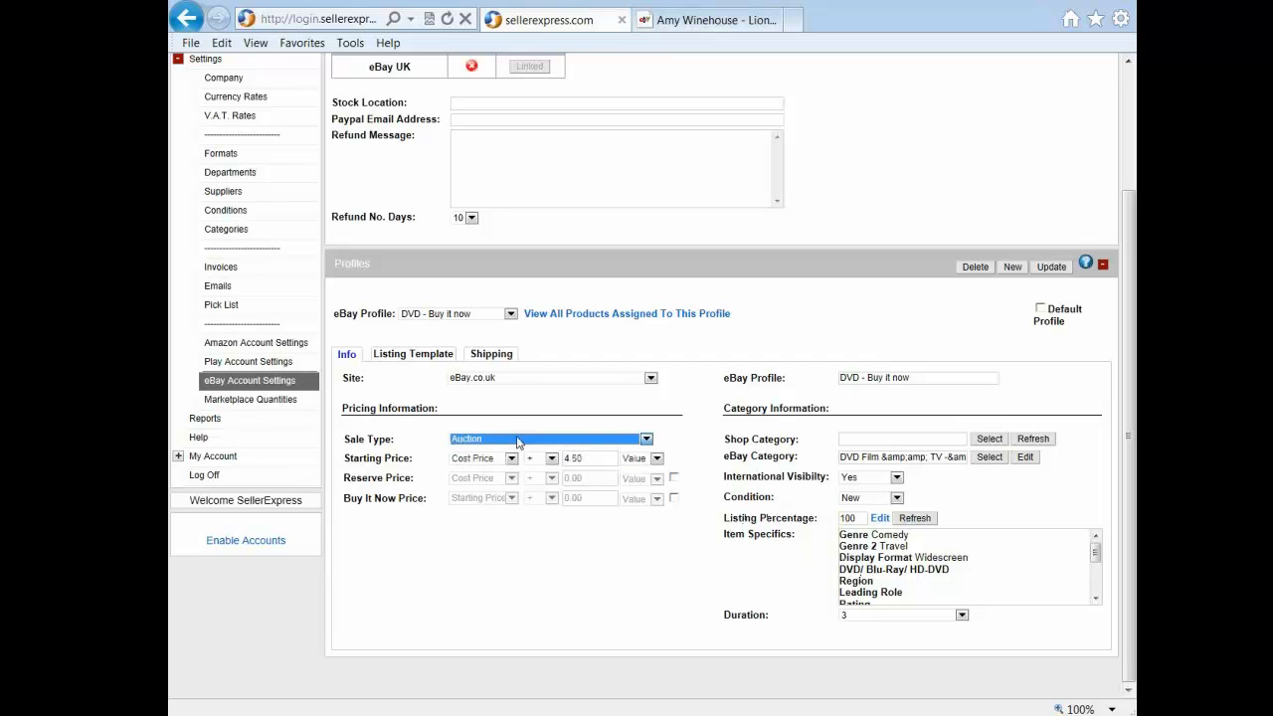
pyautogui.click(417, 465)
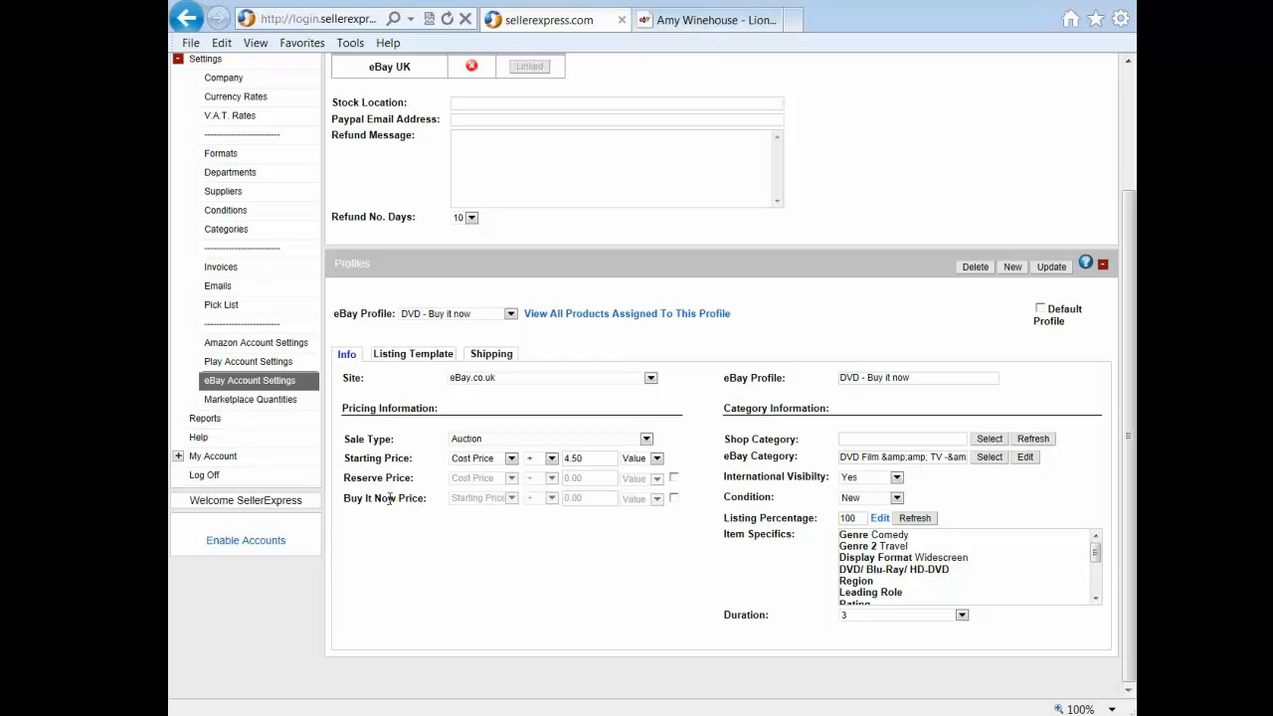
pyautogui.click(470, 459)
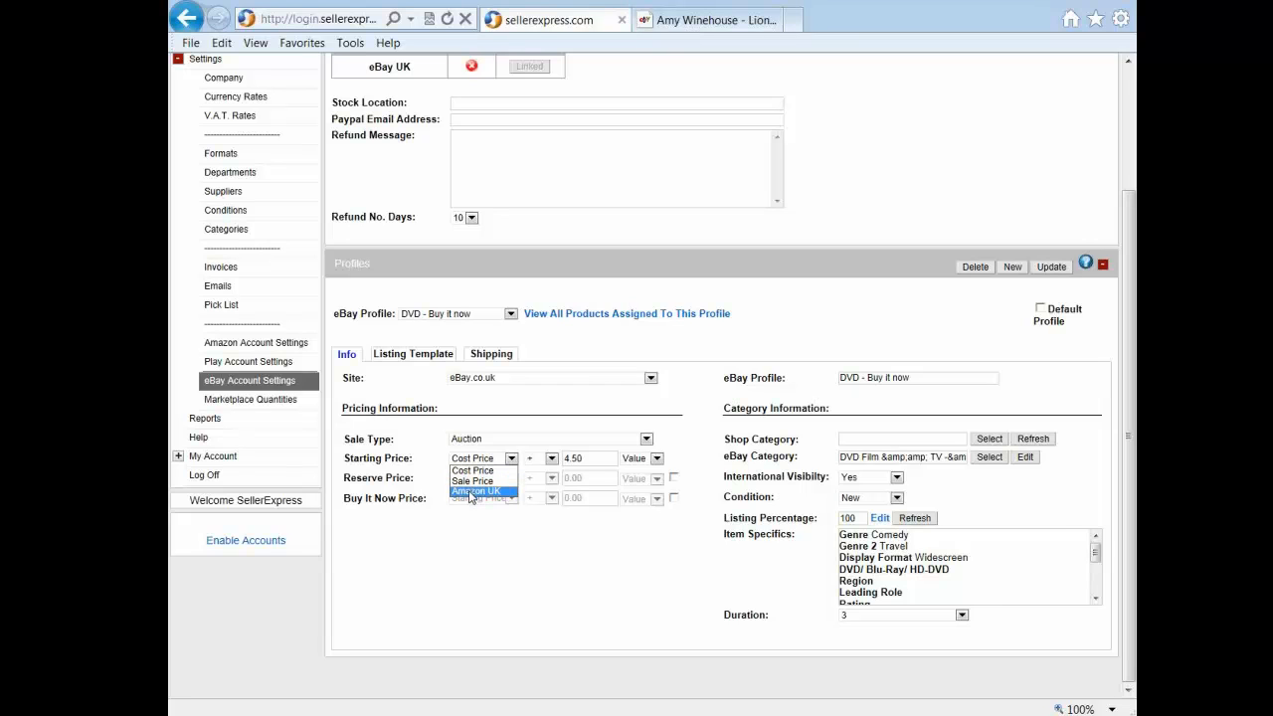
pyautogui.click(423, 474)
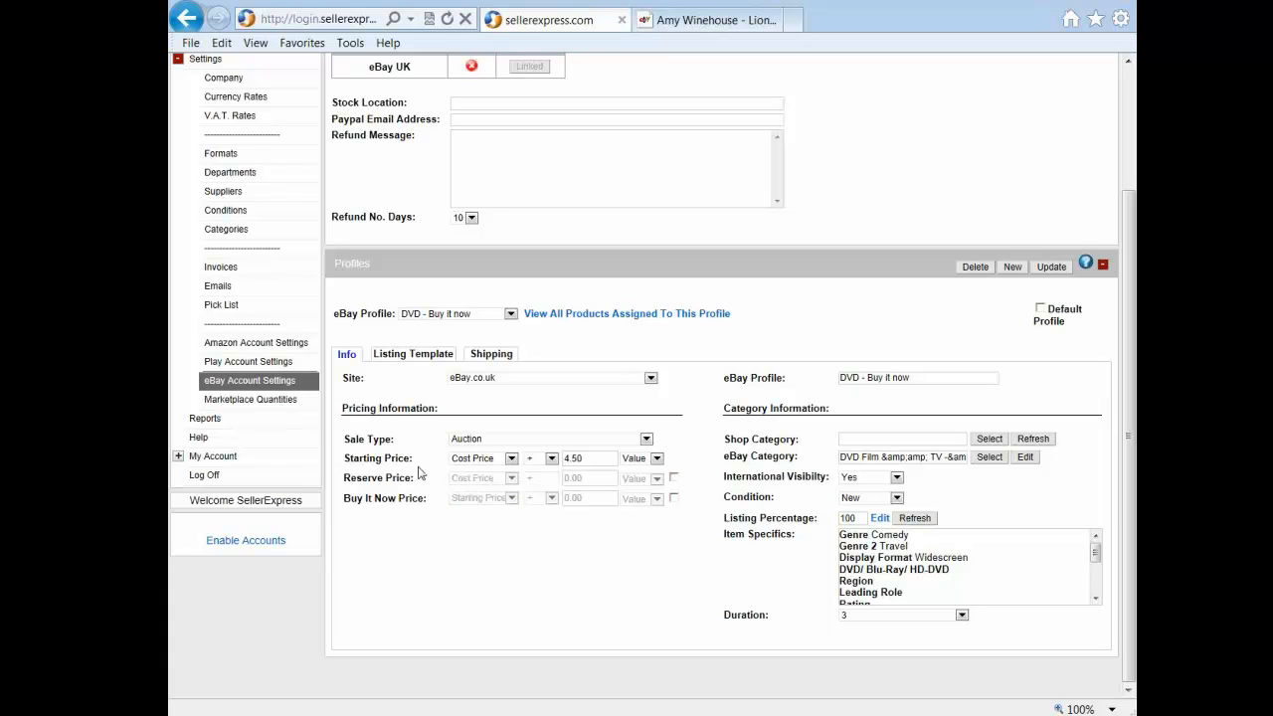
pyautogui.click(537, 460)
pyautogui.click(535, 473)
pyautogui.click(657, 460)
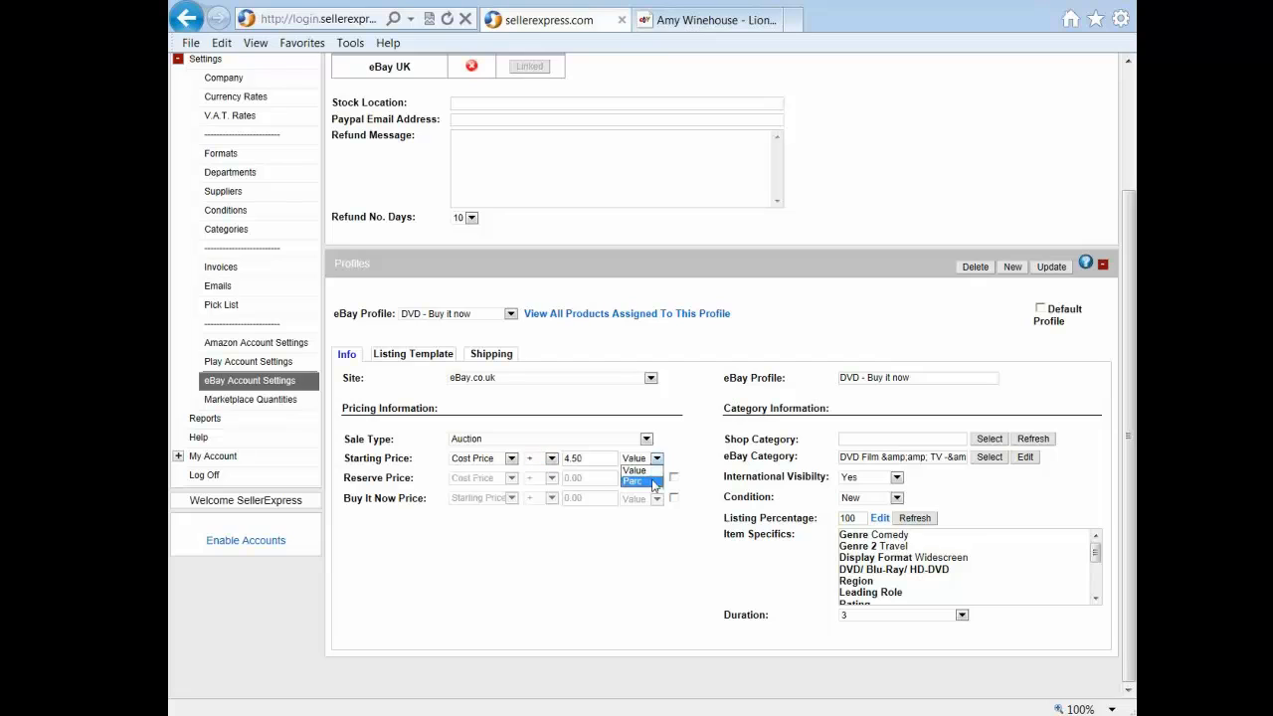
pyautogui.click(644, 470)
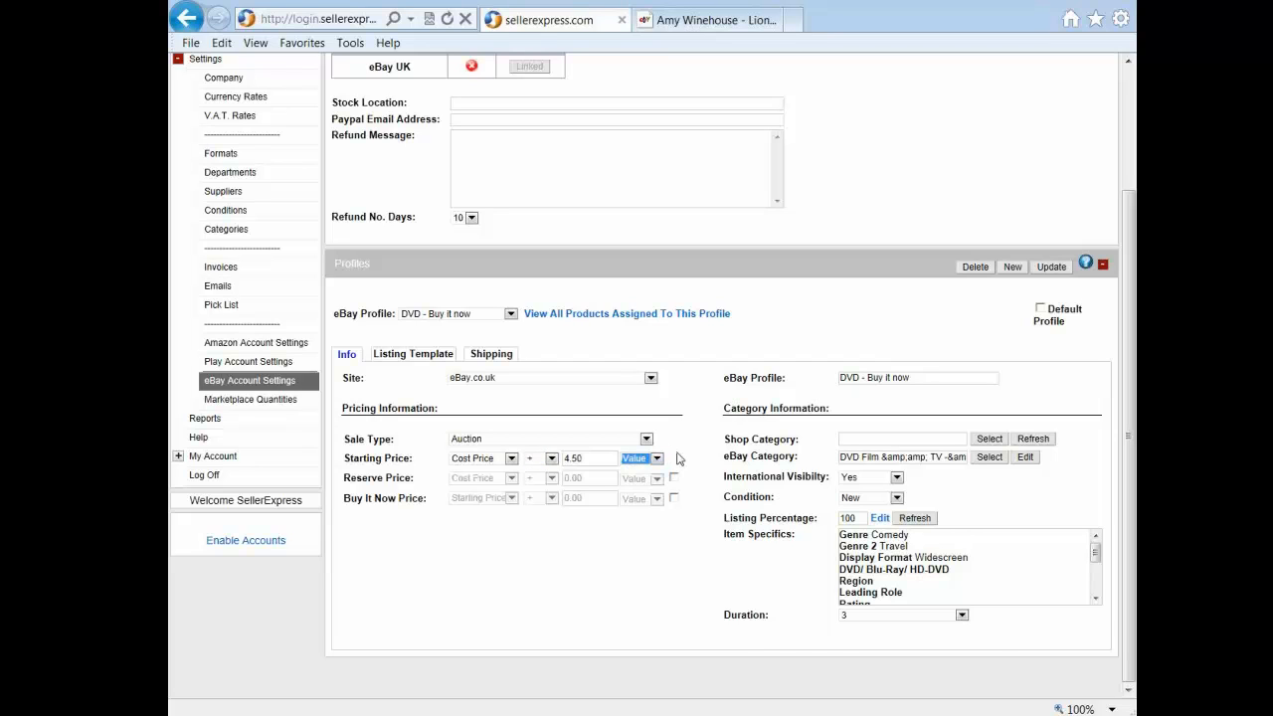
# Step: View the profile's listing template as HTML source and in design mode
pyautogui.click(438, 362)
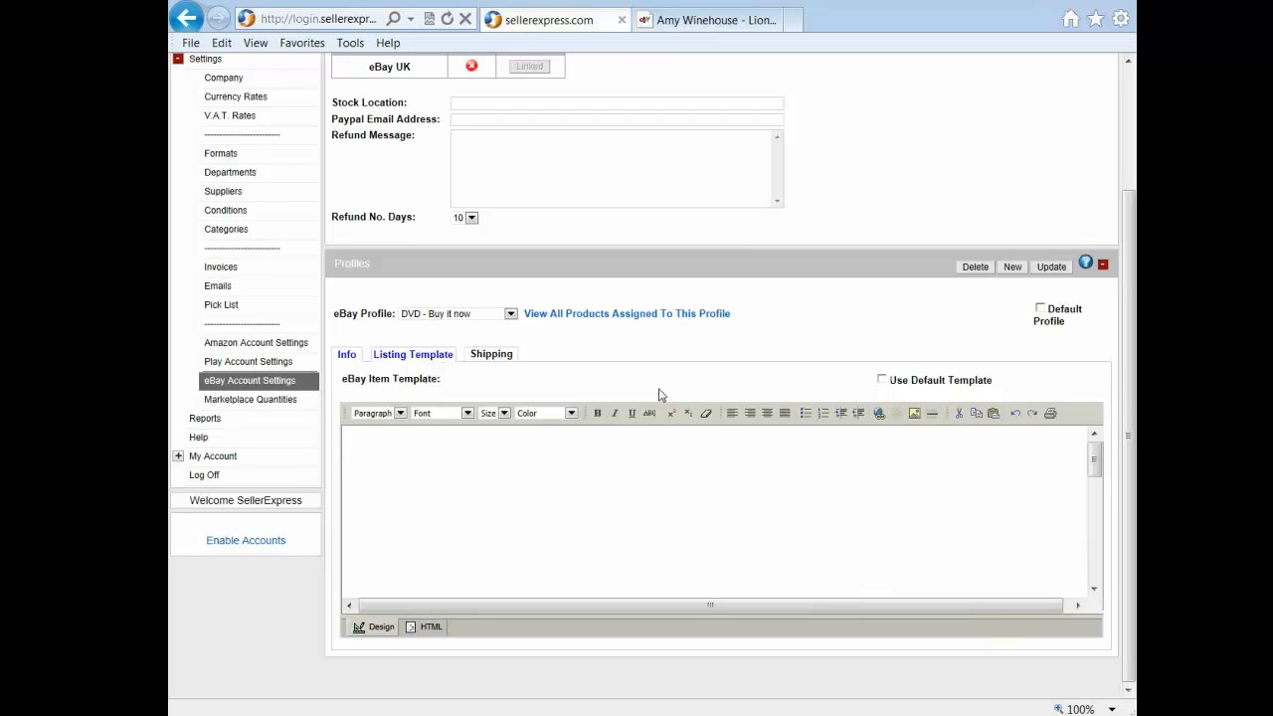
pyautogui.click(434, 630)
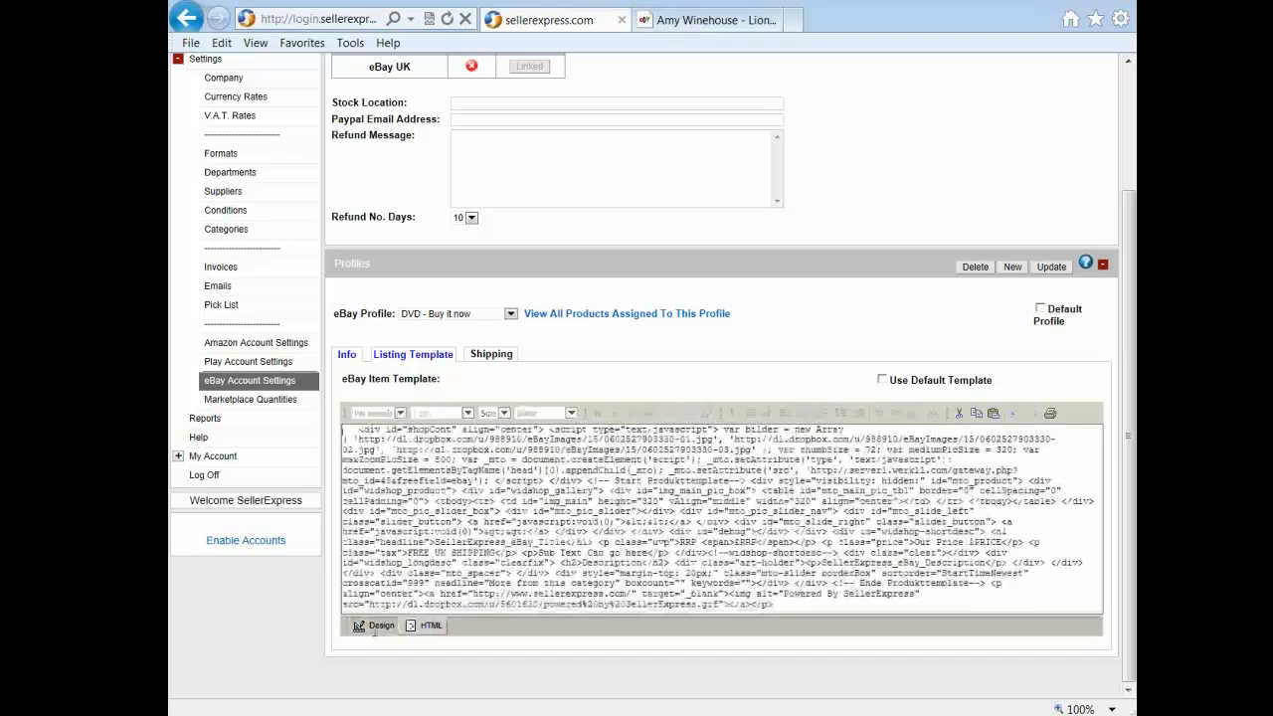
pyautogui.click(378, 627)
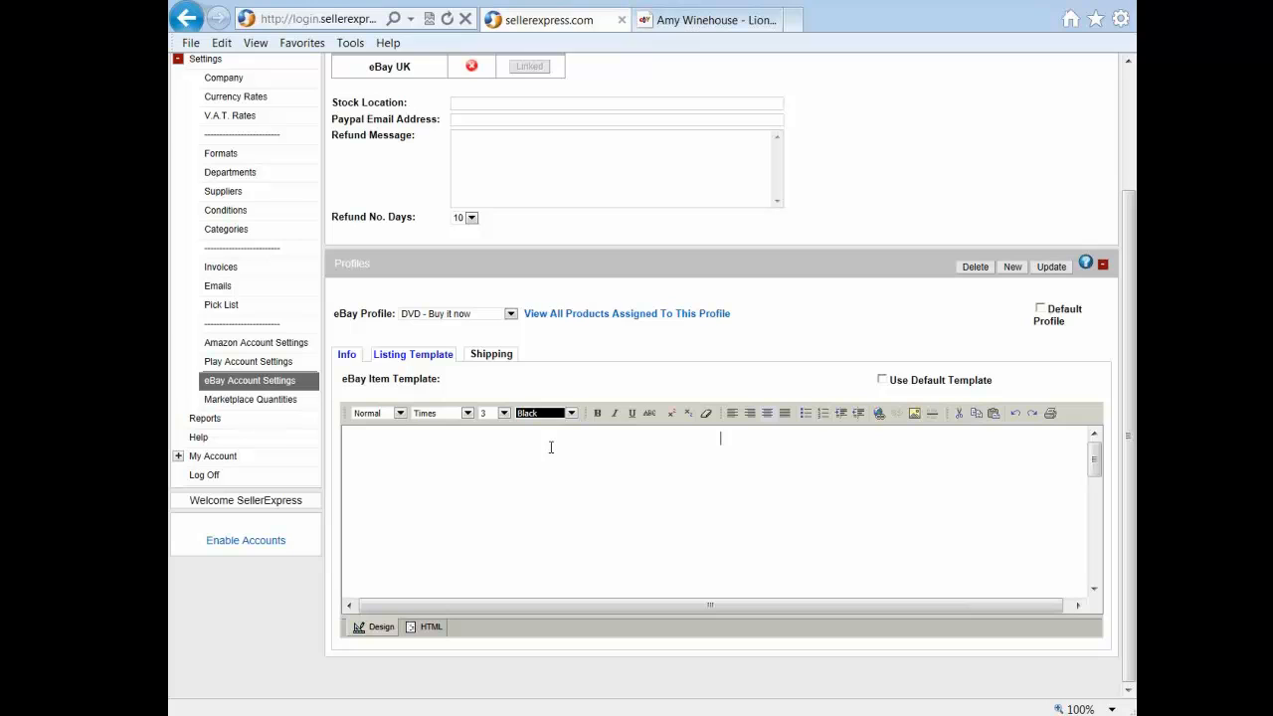
# Step: Load the default template into the listing template editor and examine its title, image, description and additional images placeholders
pyautogui.click(883, 382)
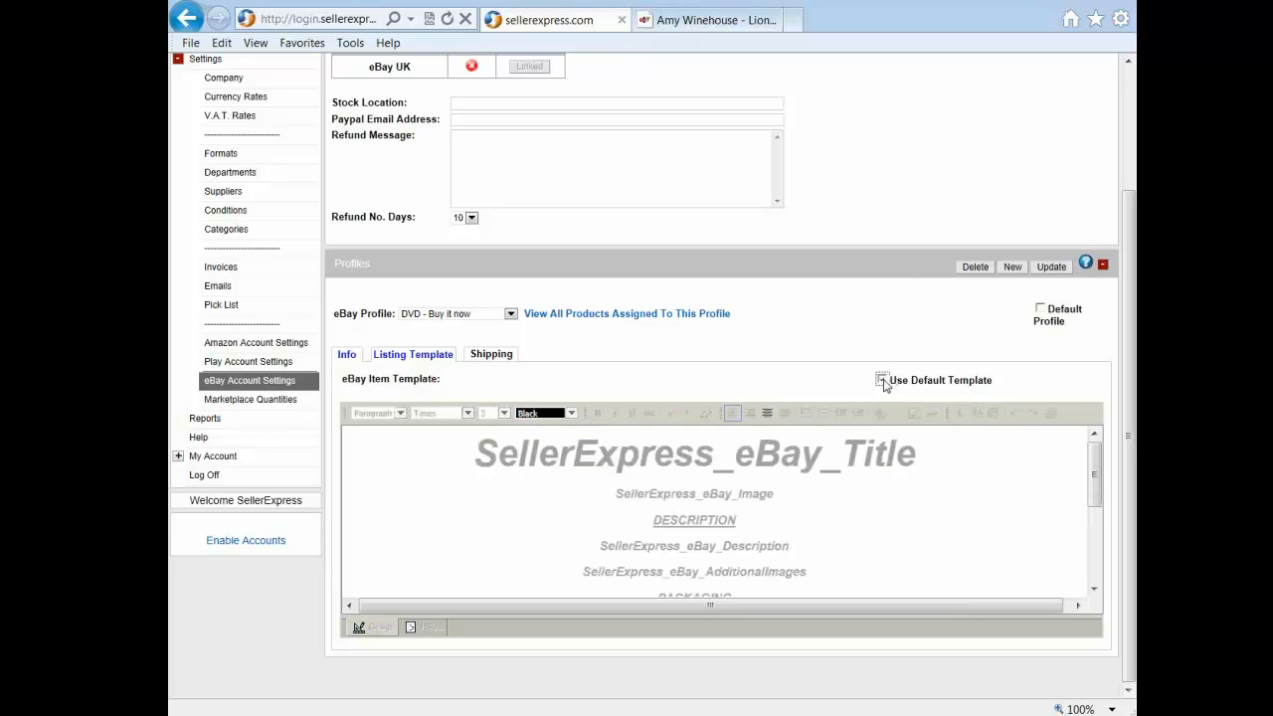
pyautogui.click(883, 381)
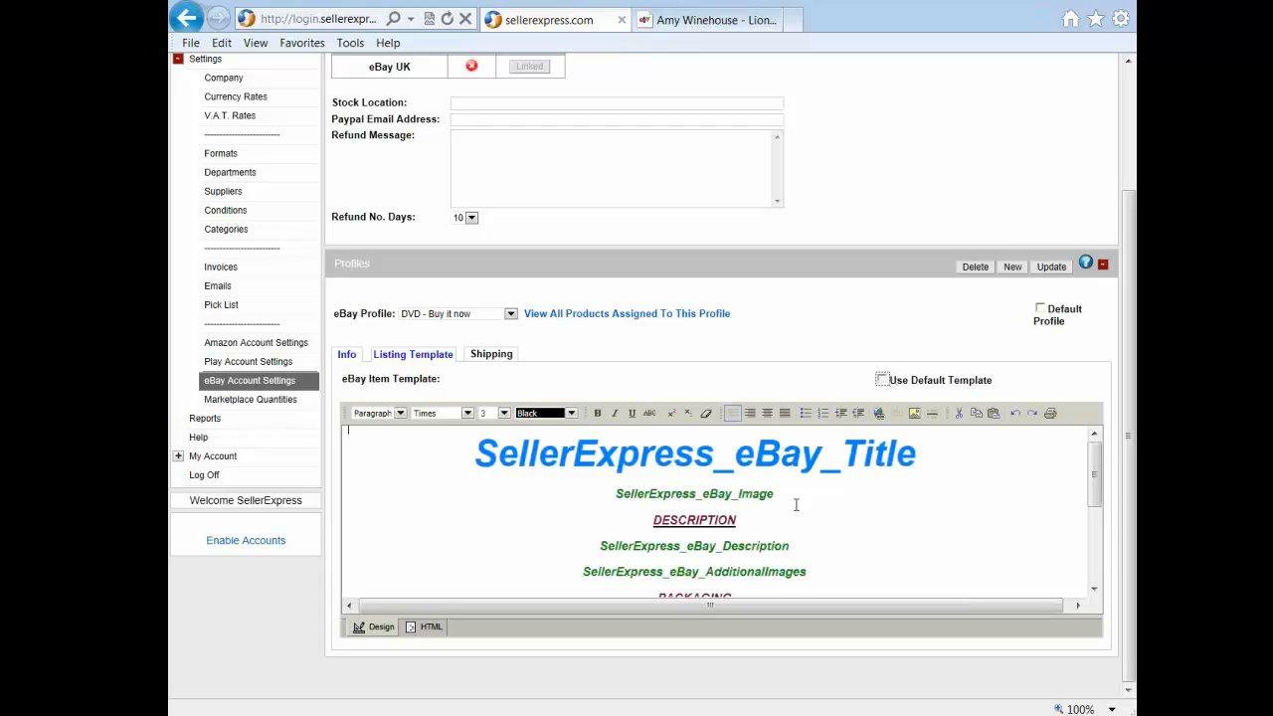
pyautogui.scroll(-3, 794, 490)
pyautogui.scroll(3, 793, 488)
pyautogui.moveTo(932, 455); pyautogui.dragTo(467, 453)
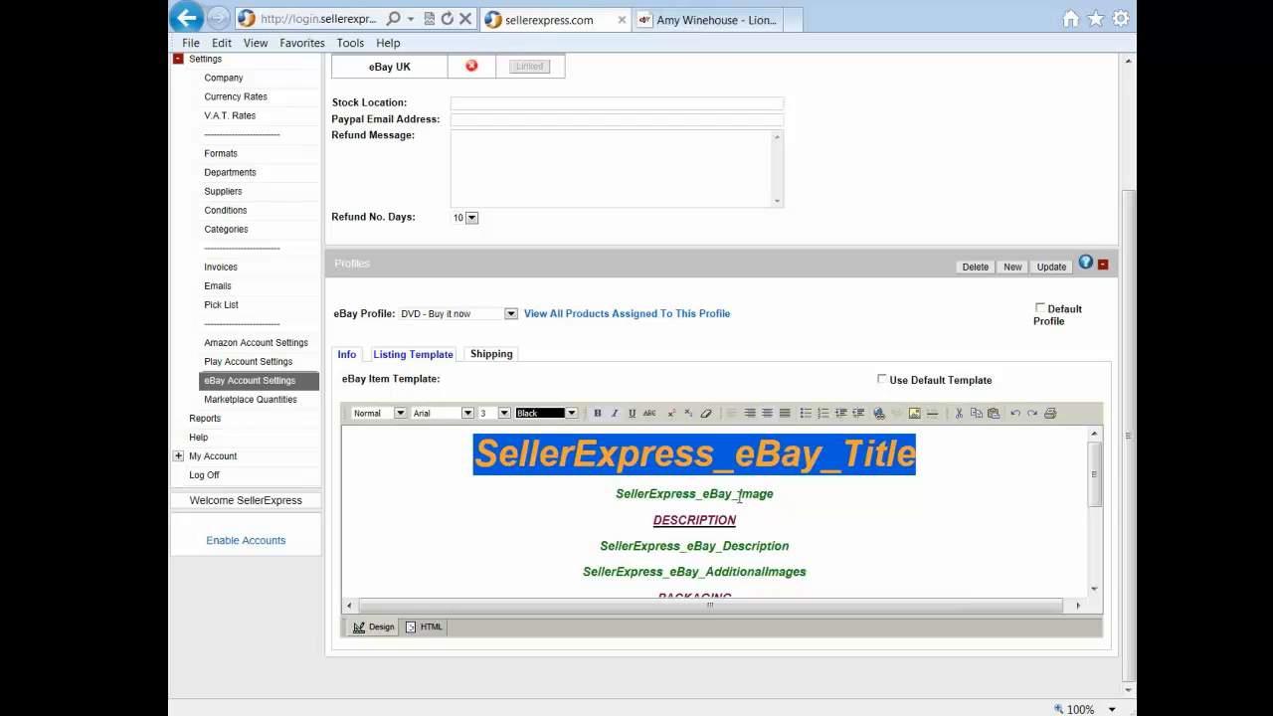
pyautogui.moveTo(630, 494); pyautogui.dragTo(780, 494)
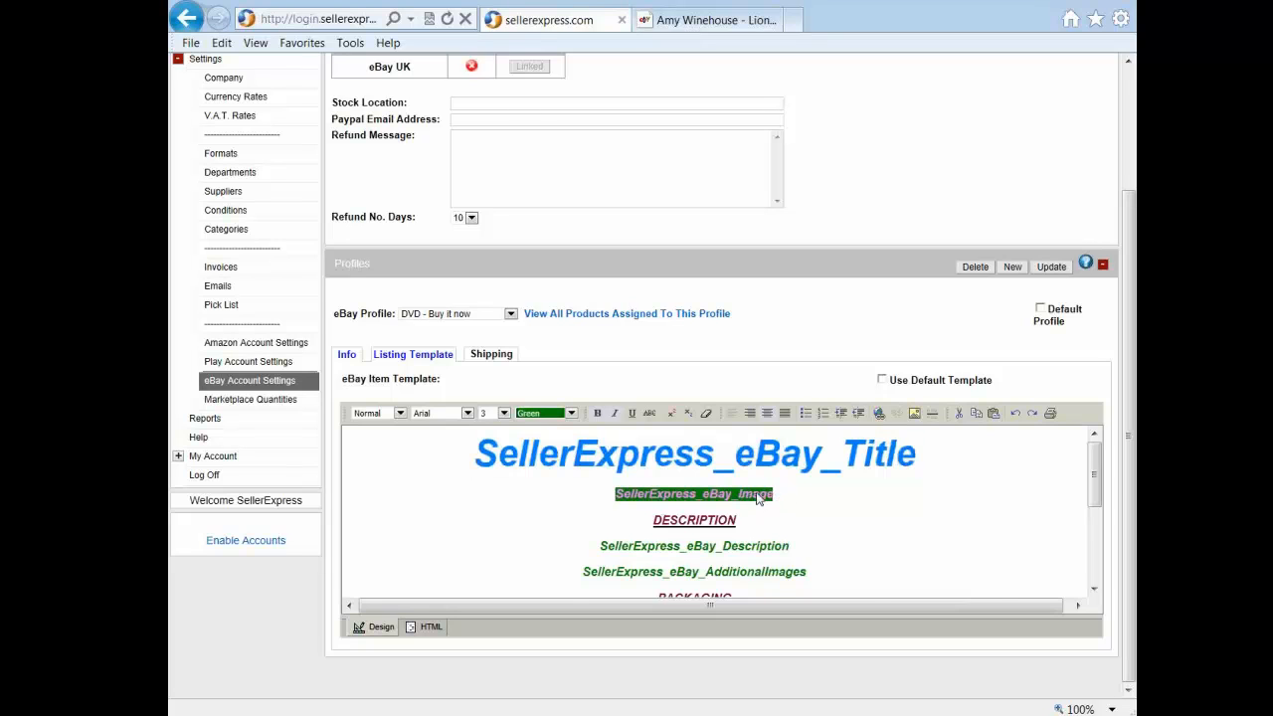
pyautogui.scroll(-1, 619, 519)
pyautogui.moveTo(601, 519); pyautogui.dragTo(526, 555)
pyautogui.scroll(-3, 563, 532)
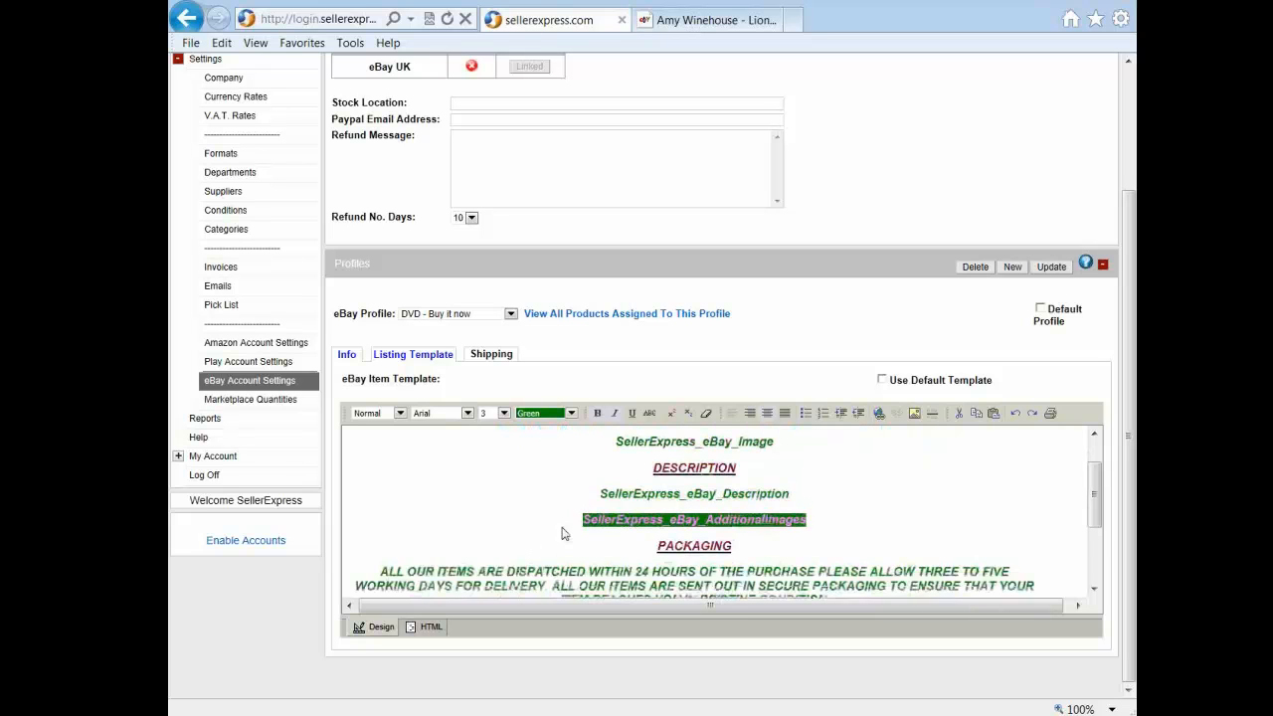
pyautogui.scroll(-3, 563, 527)
pyautogui.scroll(6, 563, 525)
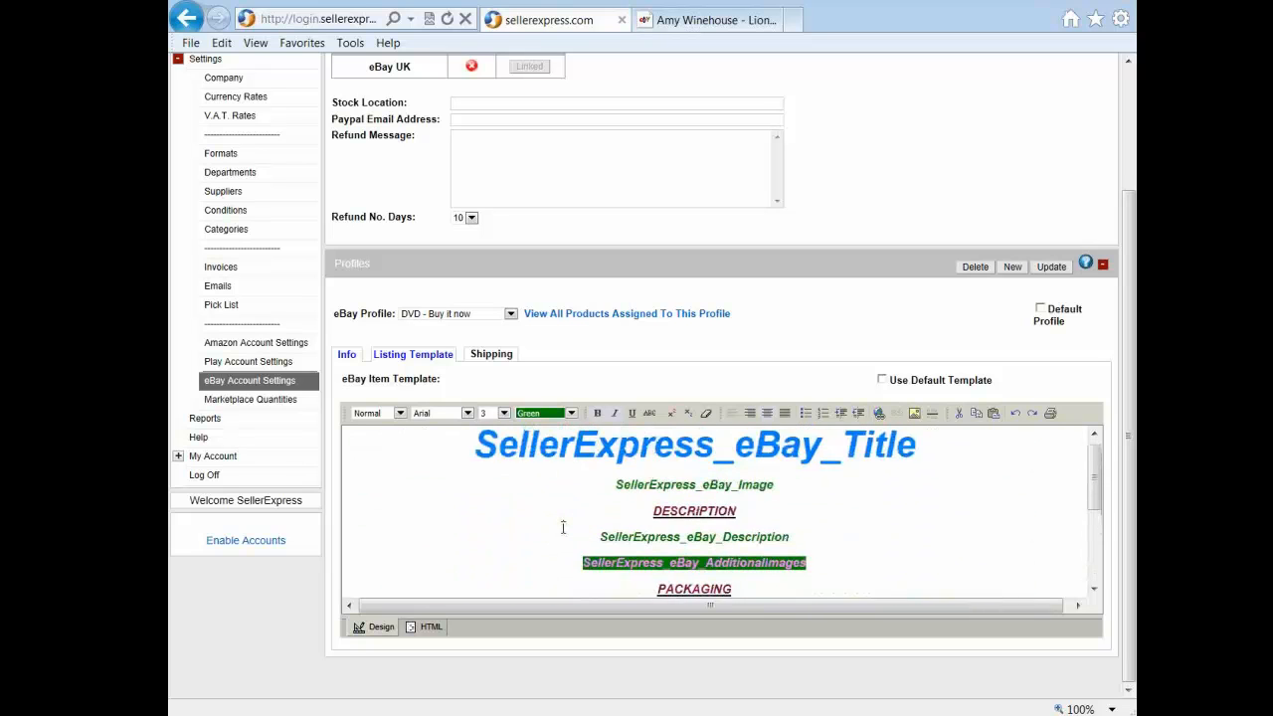
pyautogui.scroll(3, 553, 523)
pyautogui.scroll(-2, 618, 429)
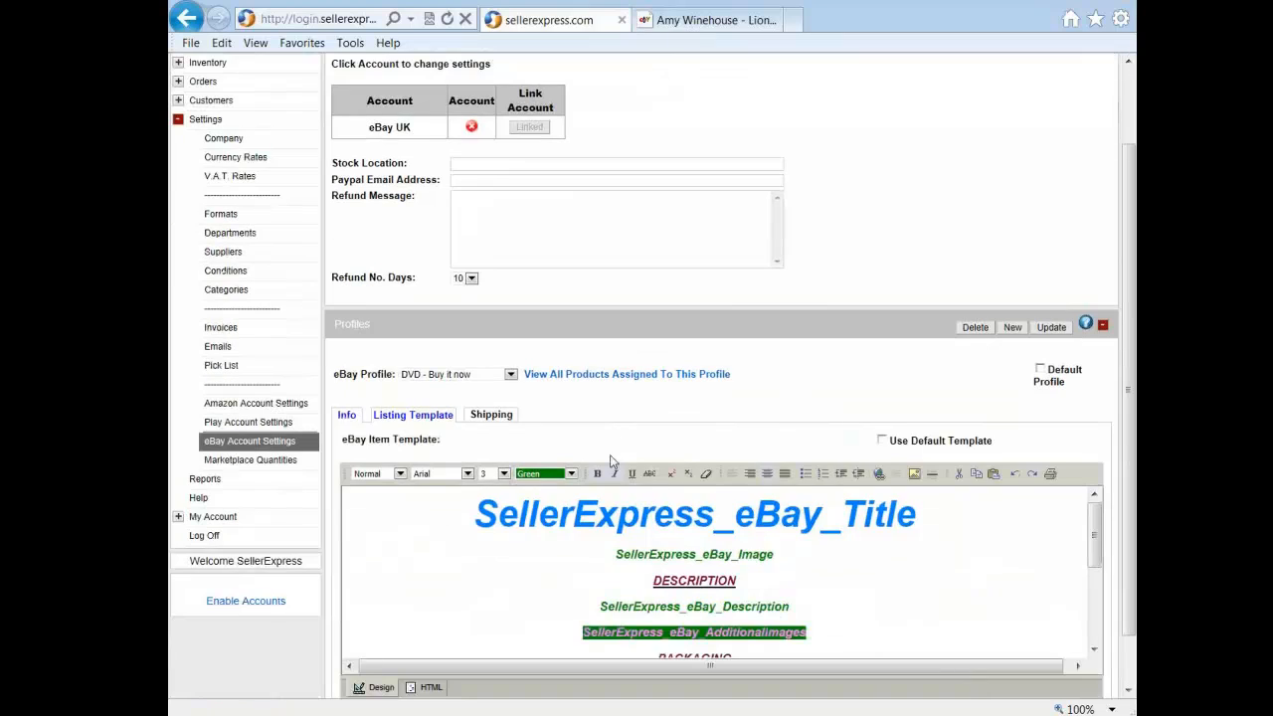
pyautogui.scroll(-1, 575, 520)
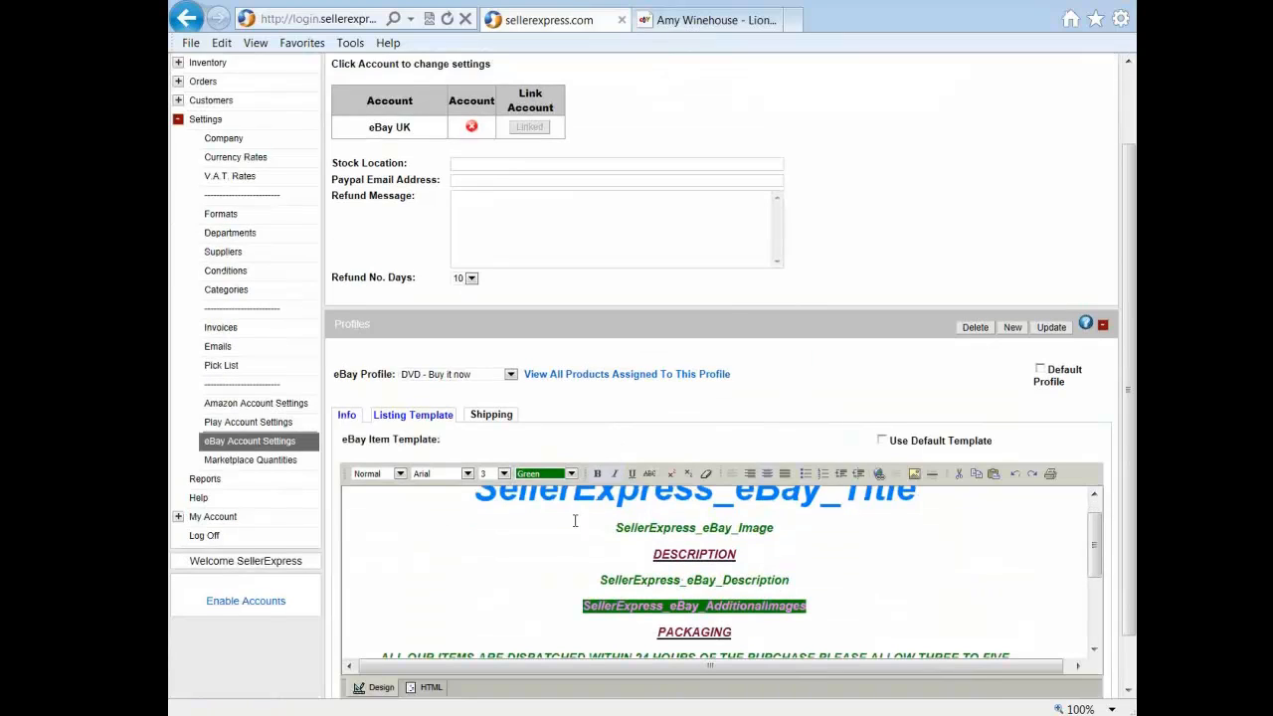
# Step: Open the profile's shipping settings and toggle Use Format Postage Rates on and off for the first domestic service
pyautogui.click(483, 418)
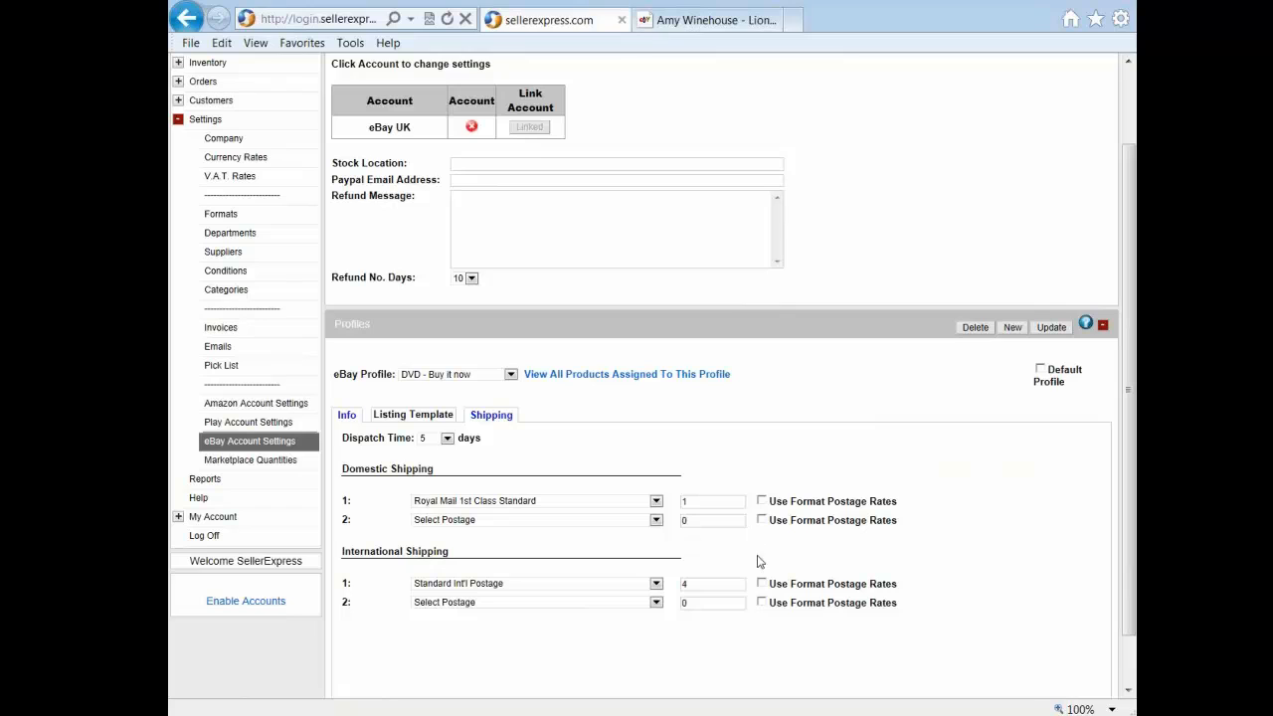
pyautogui.click(761, 501)
pyautogui.click(803, 411)
# Step: Show the inventory's titles in stock
pyautogui.scroll(2, 803, 417)
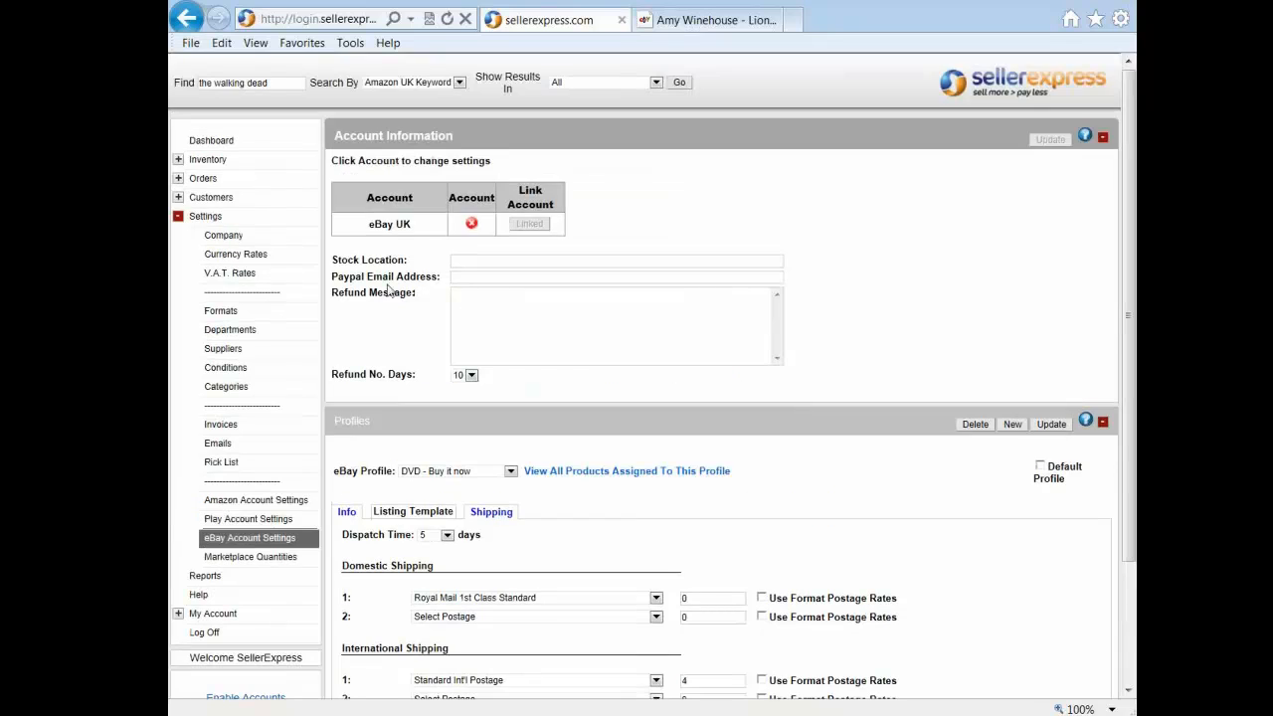
pyautogui.click(177, 160)
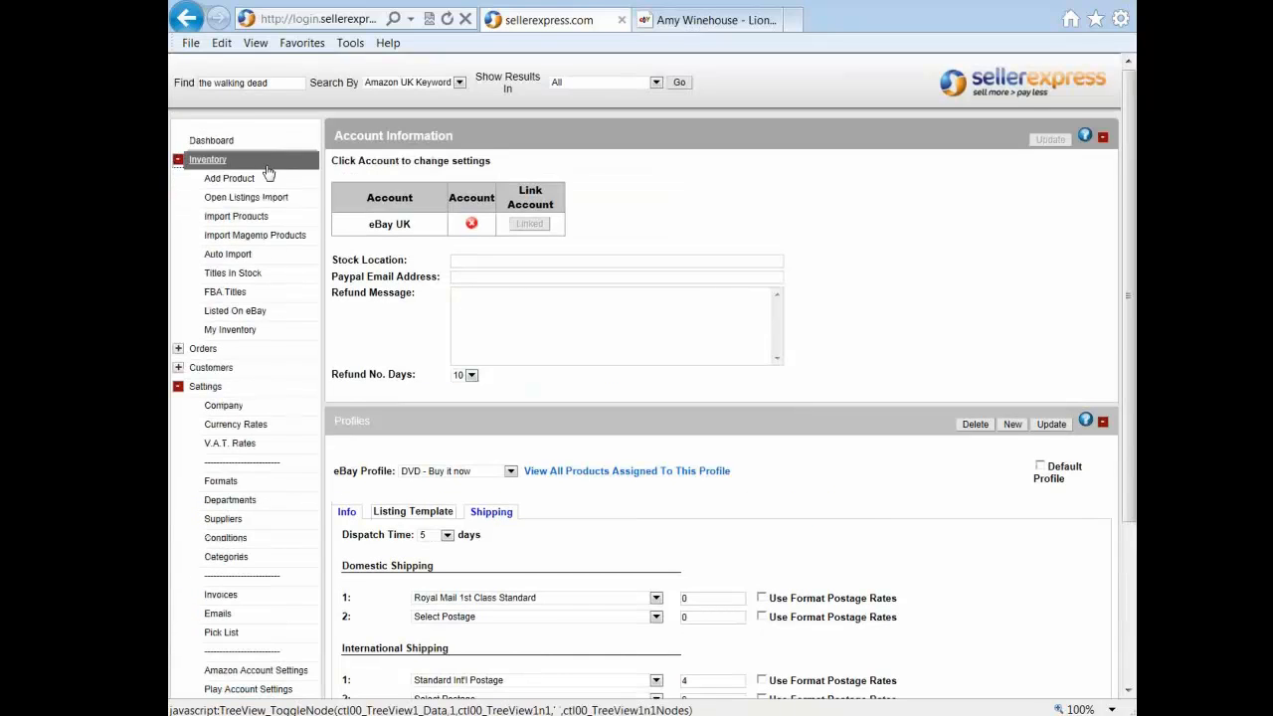
pyautogui.click(247, 275)
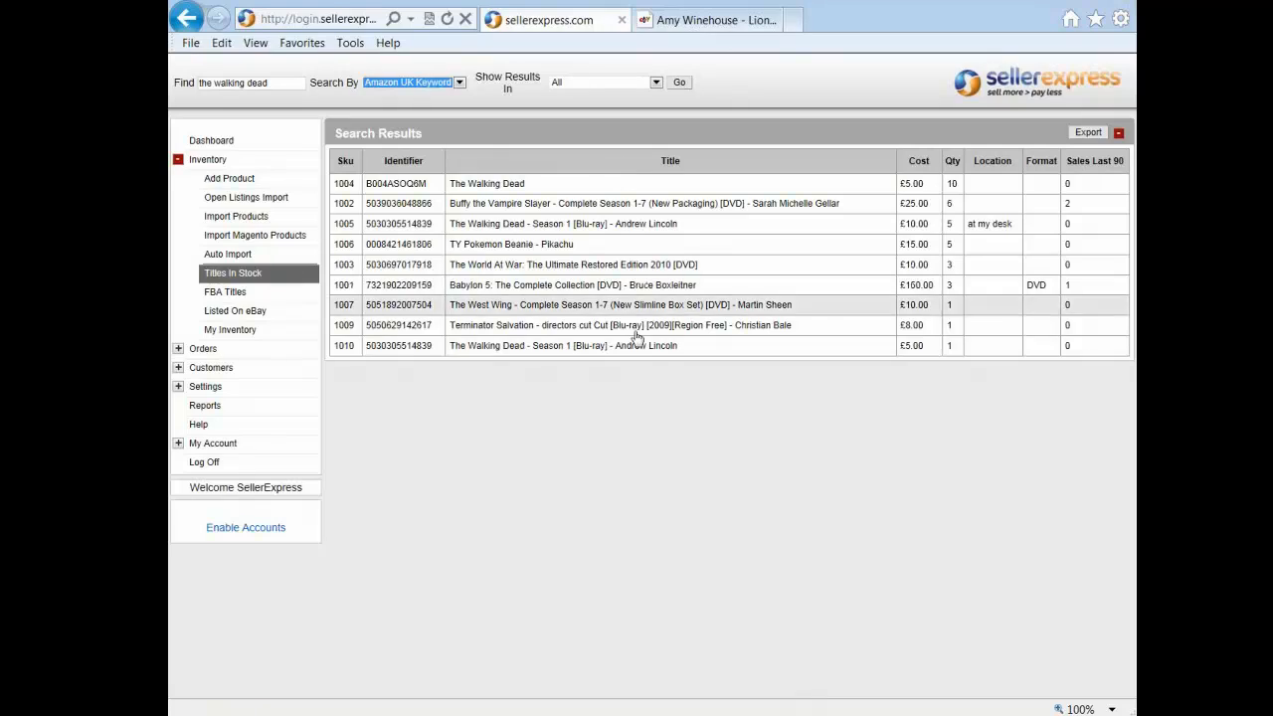
# Step: Open The Walking Dead - Season 1 [Blu-ray], SKU 1010, enable its eBay.co.uk listing and dismiss the catalogue notice
pyautogui.click(634, 348)
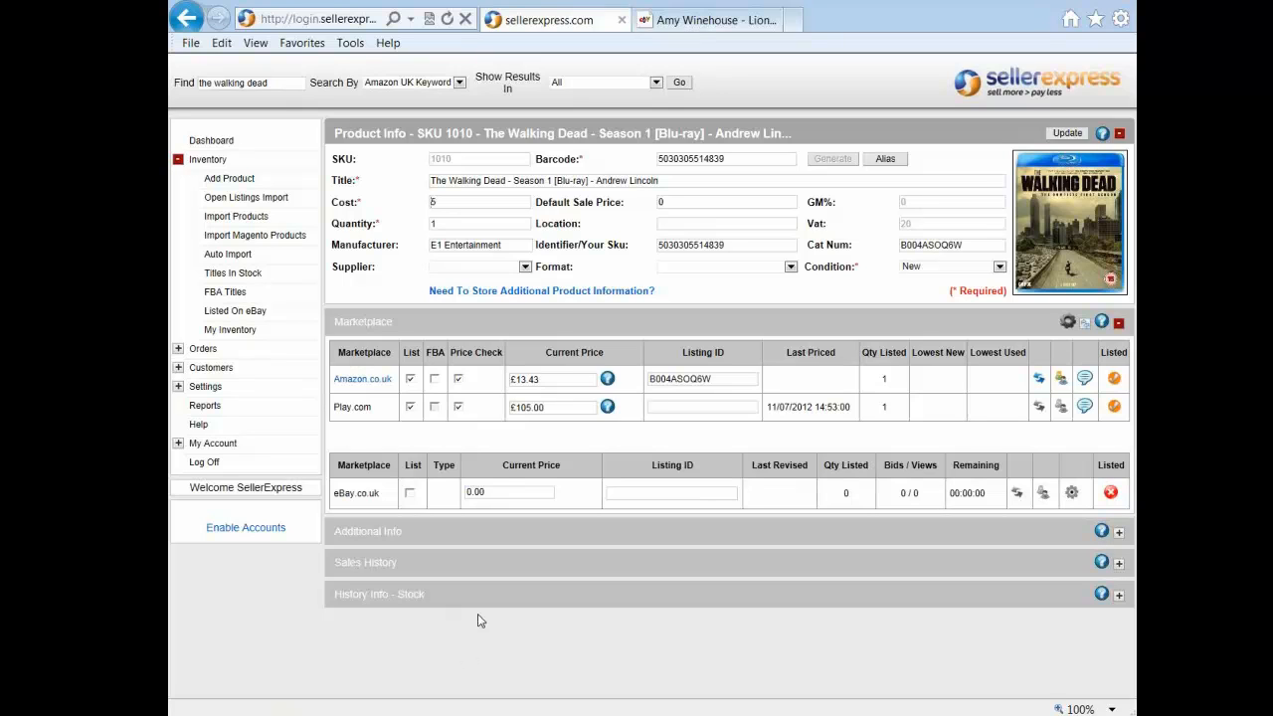
pyautogui.click(409, 493)
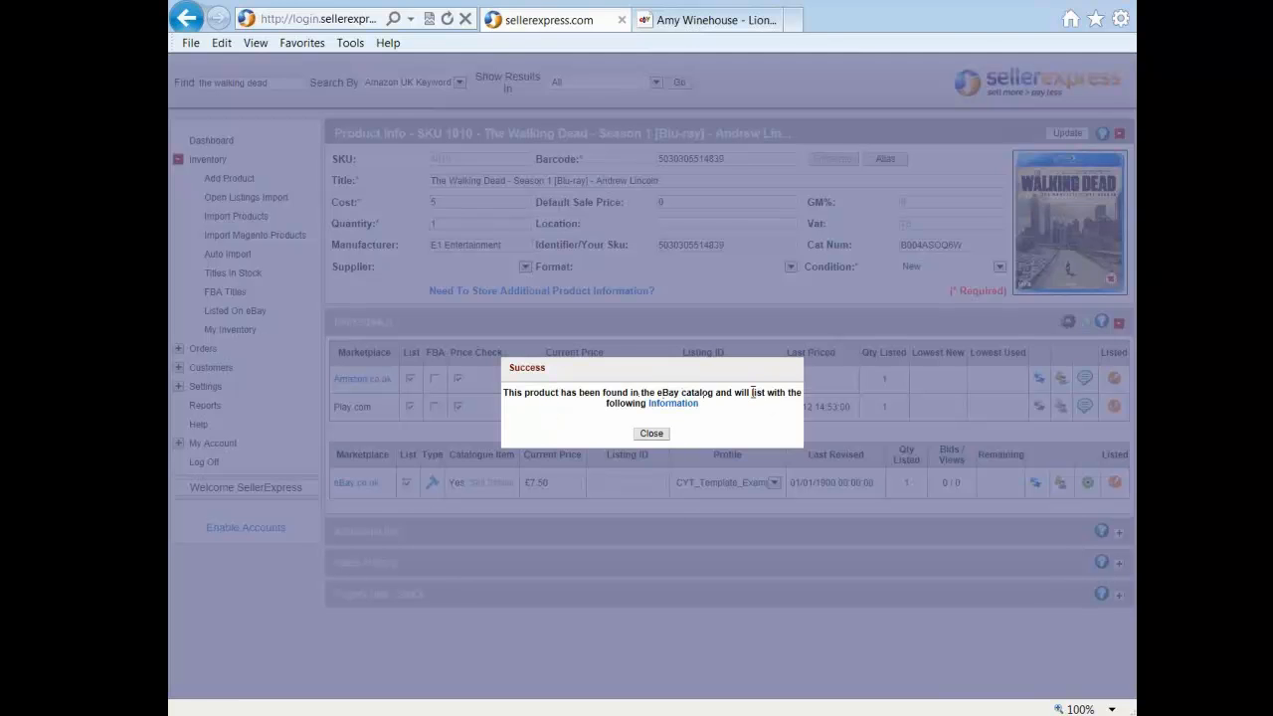
pyautogui.click(651, 434)
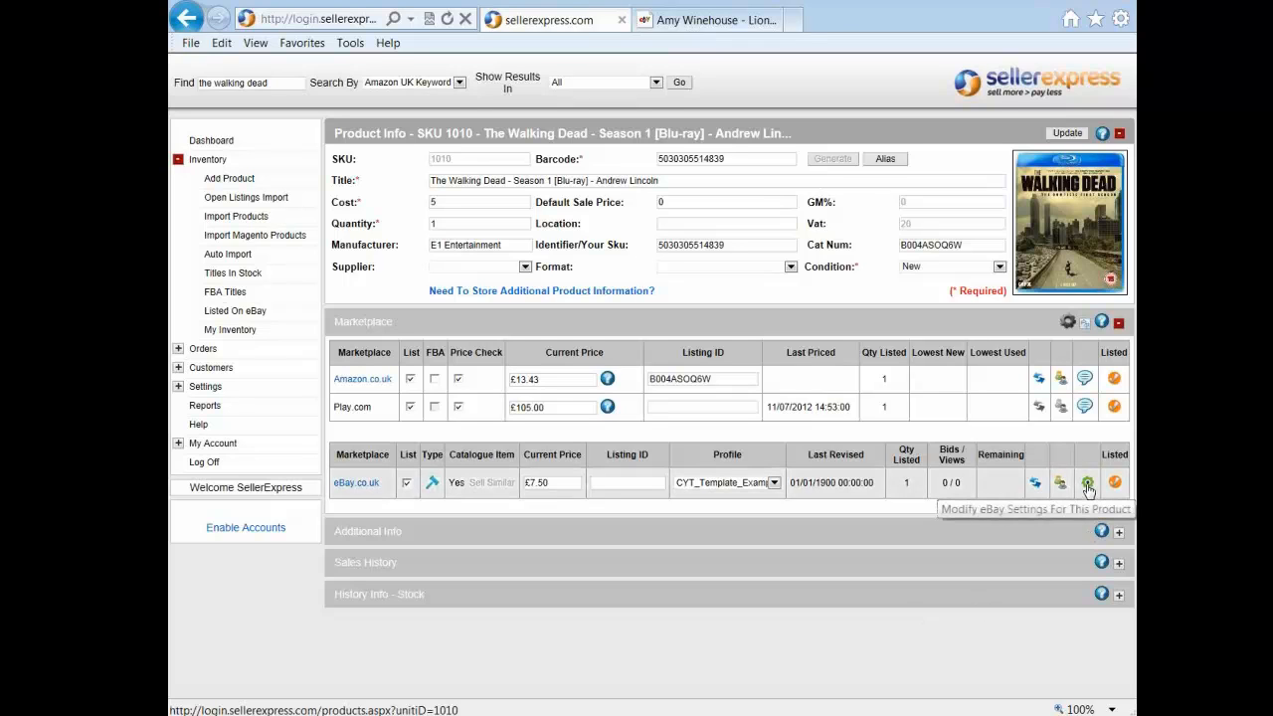
# Step: Open the eBay settings for SKU 1010 and review its listing information, description, gallery images and template
pyautogui.click(1088, 484)
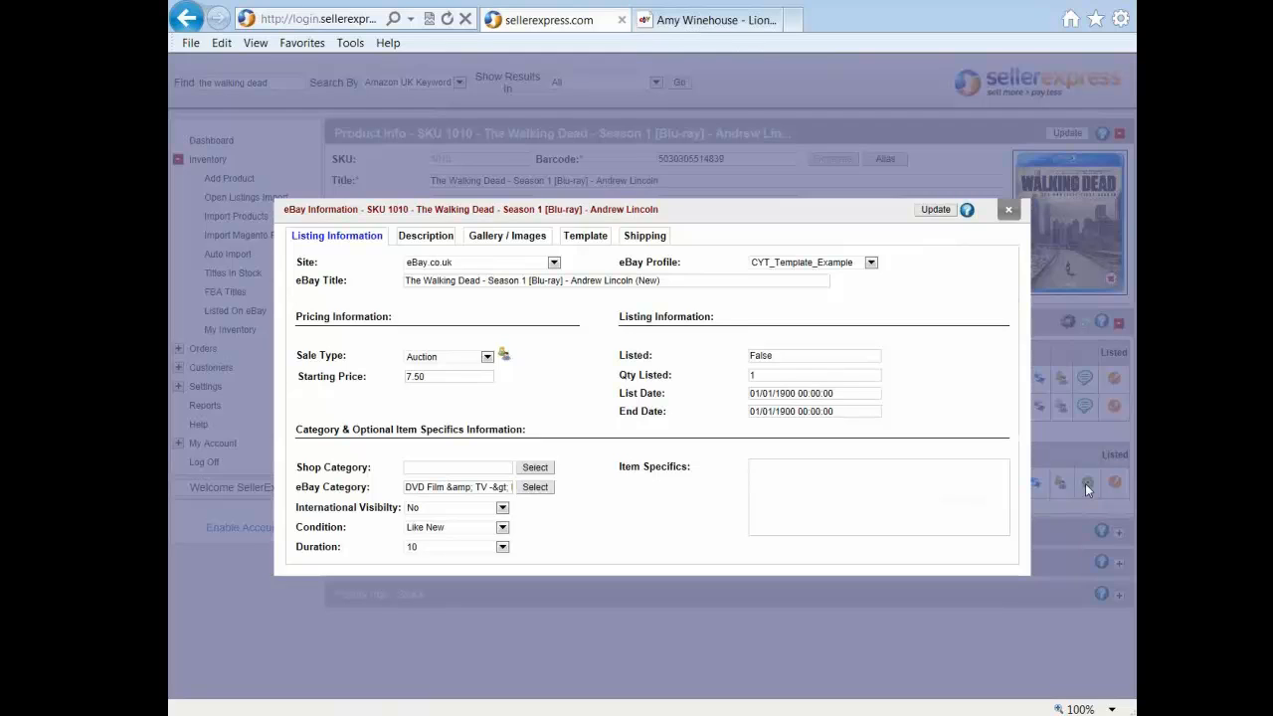
pyautogui.tripleClick(633, 282)
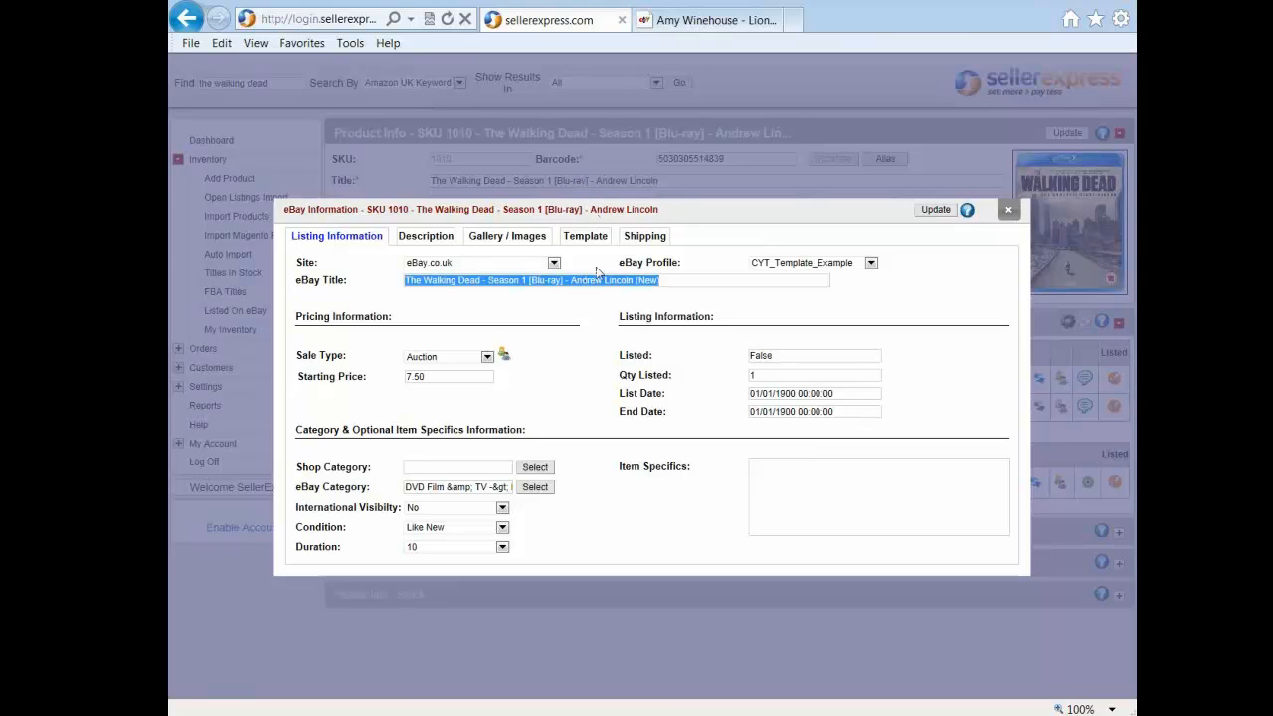
pyautogui.click(577, 348)
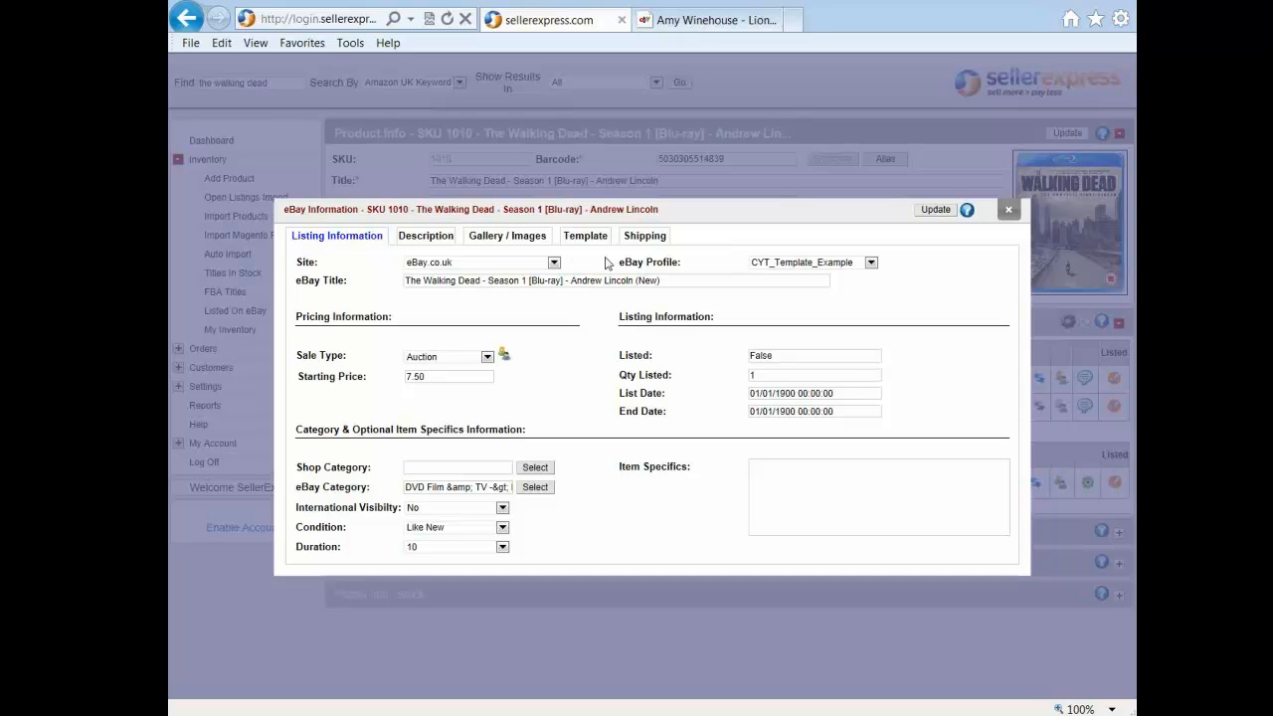
pyautogui.click(423, 236)
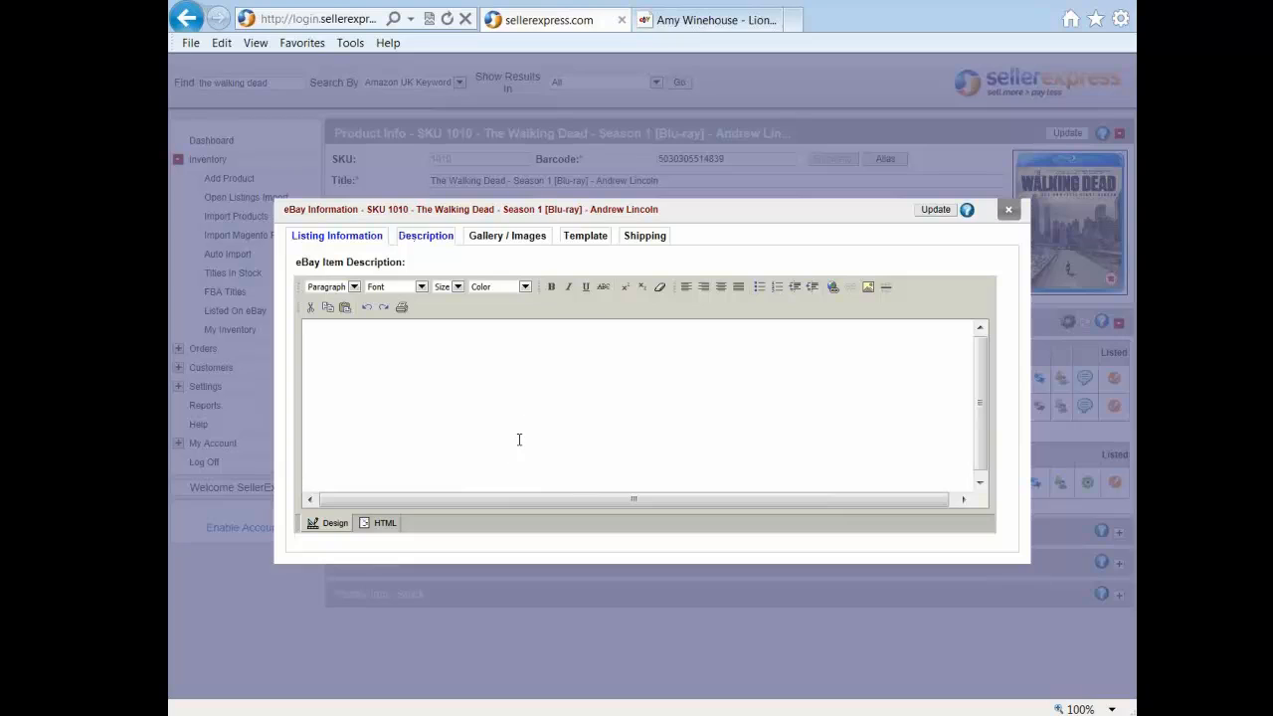
pyautogui.click(497, 237)
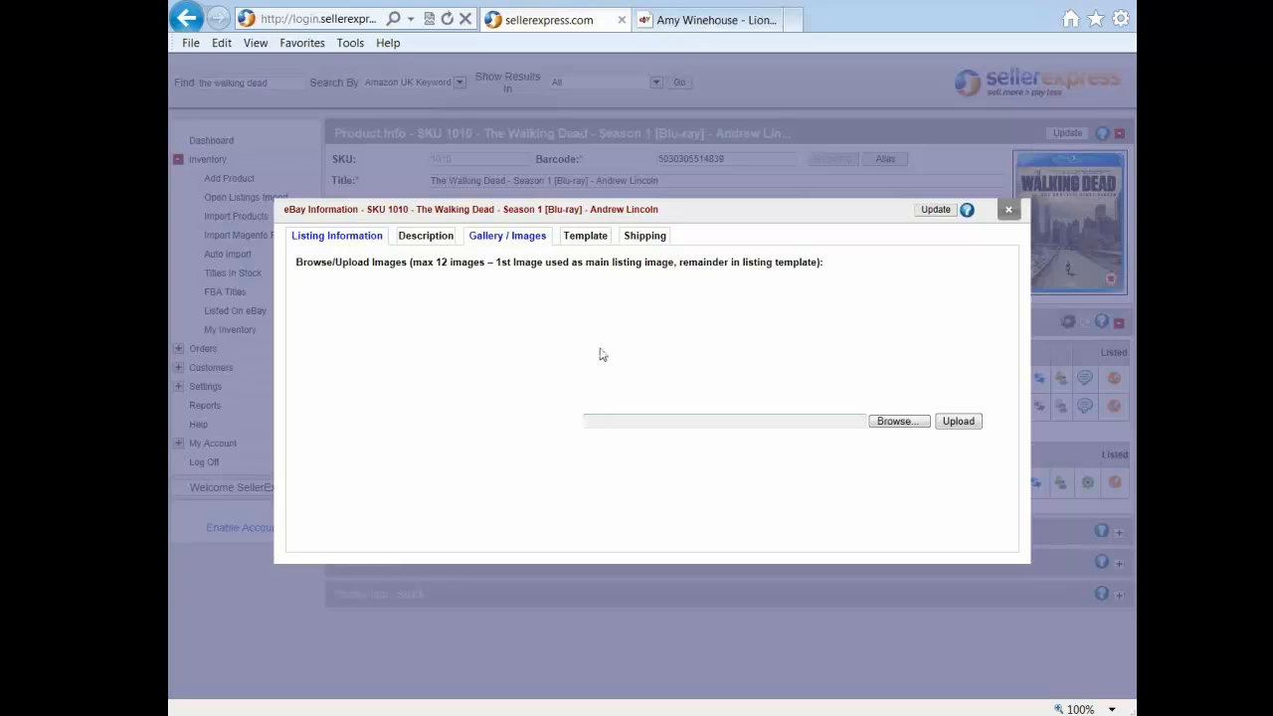
pyautogui.click(600, 240)
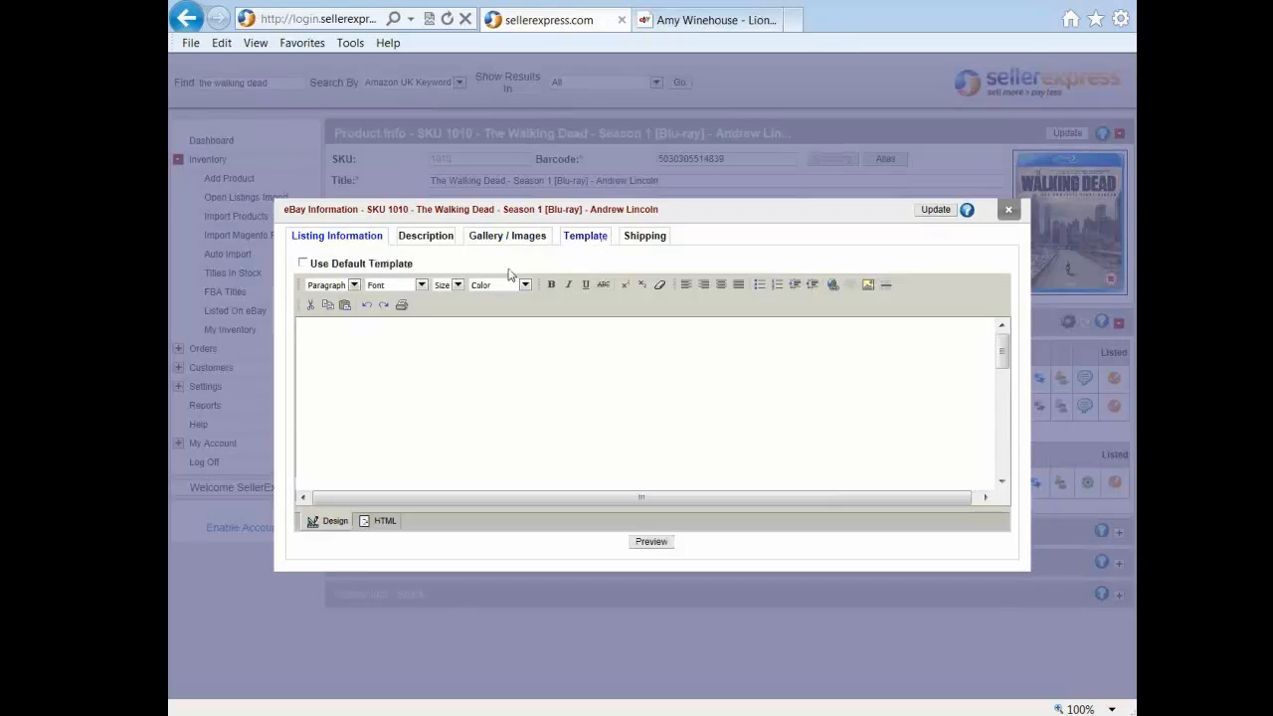
# Step: Review the shipping services and rates in the eBay settings for SKU 1010, then close those settings
pyautogui.click(636, 241)
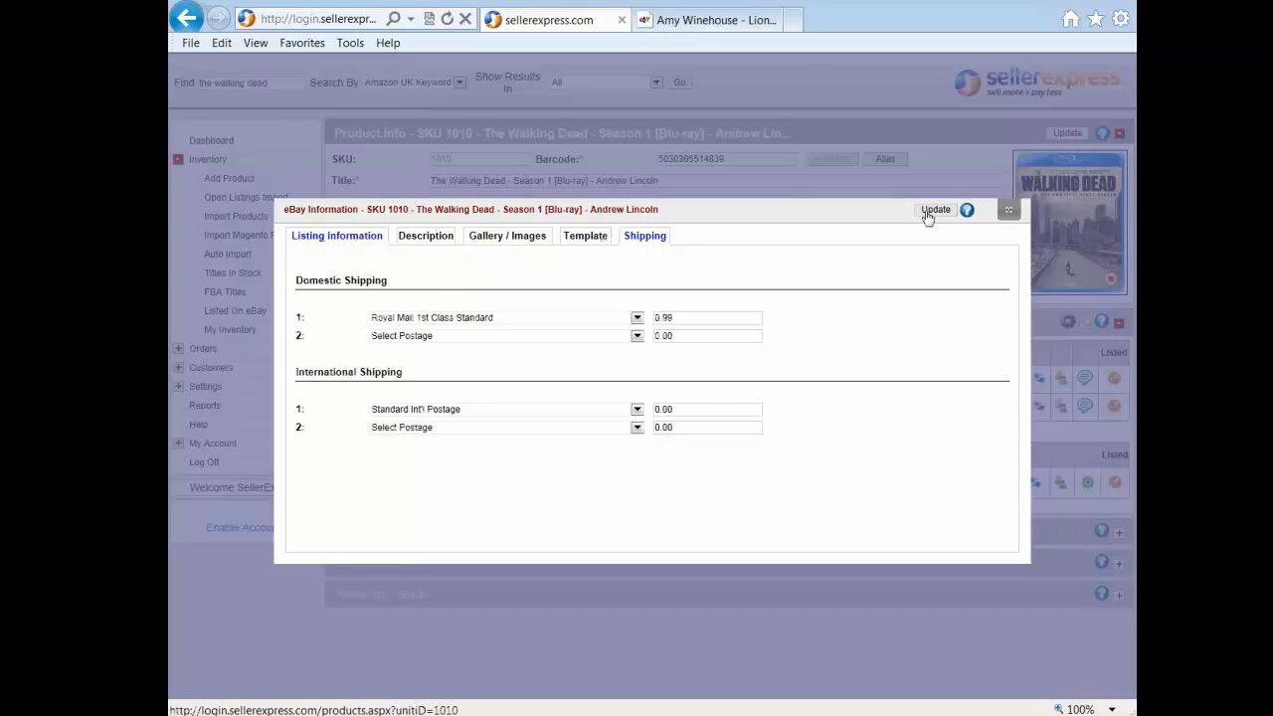
pyautogui.click(1007, 212)
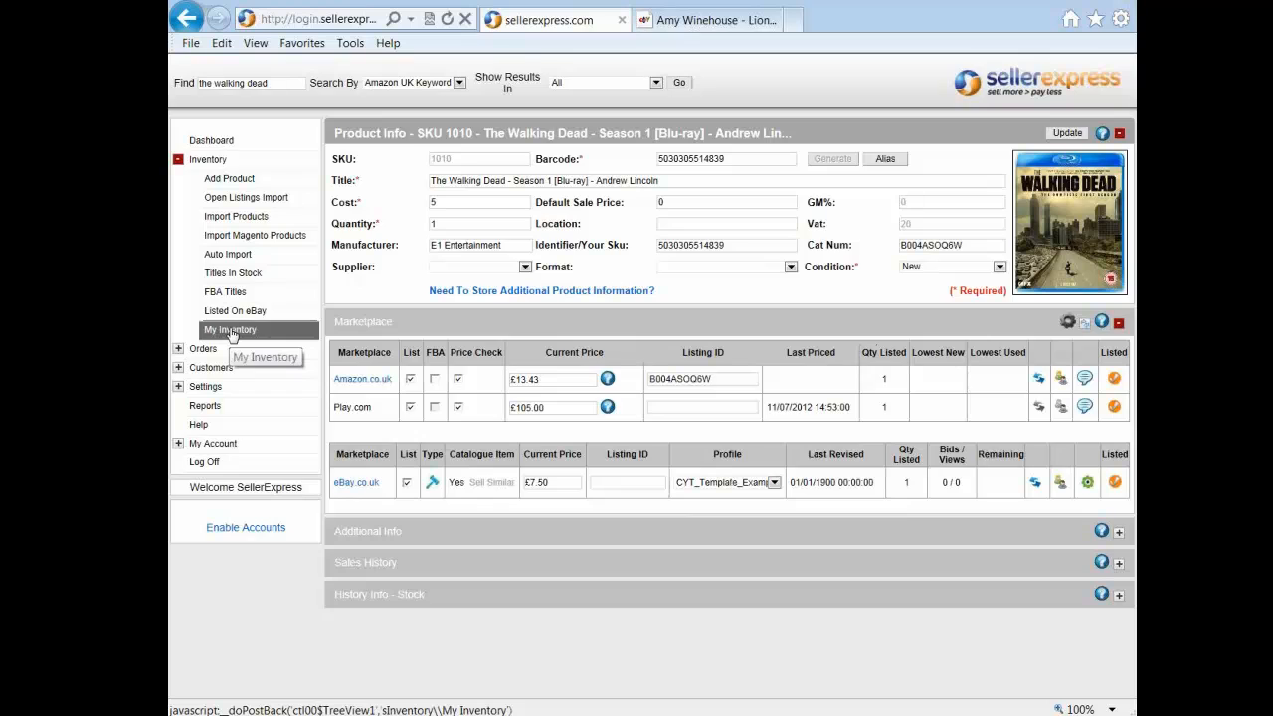
# Step: Search My Inventory for in-stock products with a cost greater than 0
pyautogui.click(230, 331)
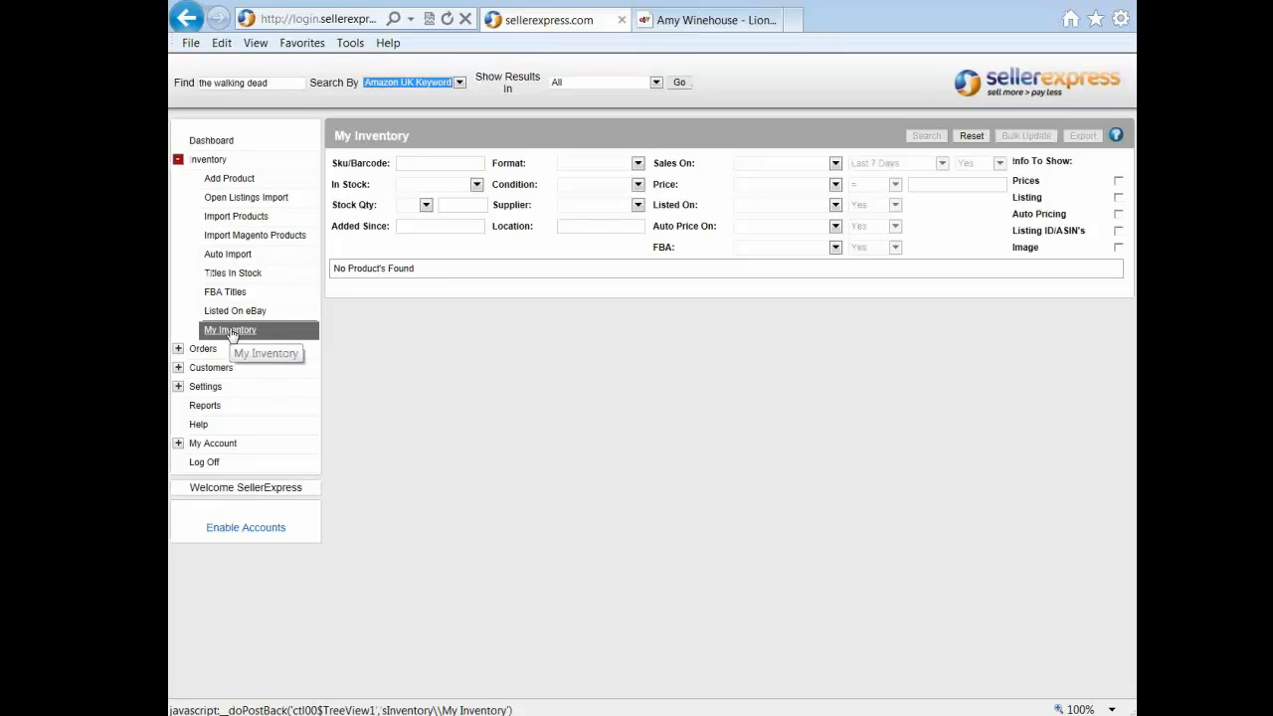
pyautogui.click(431, 186)
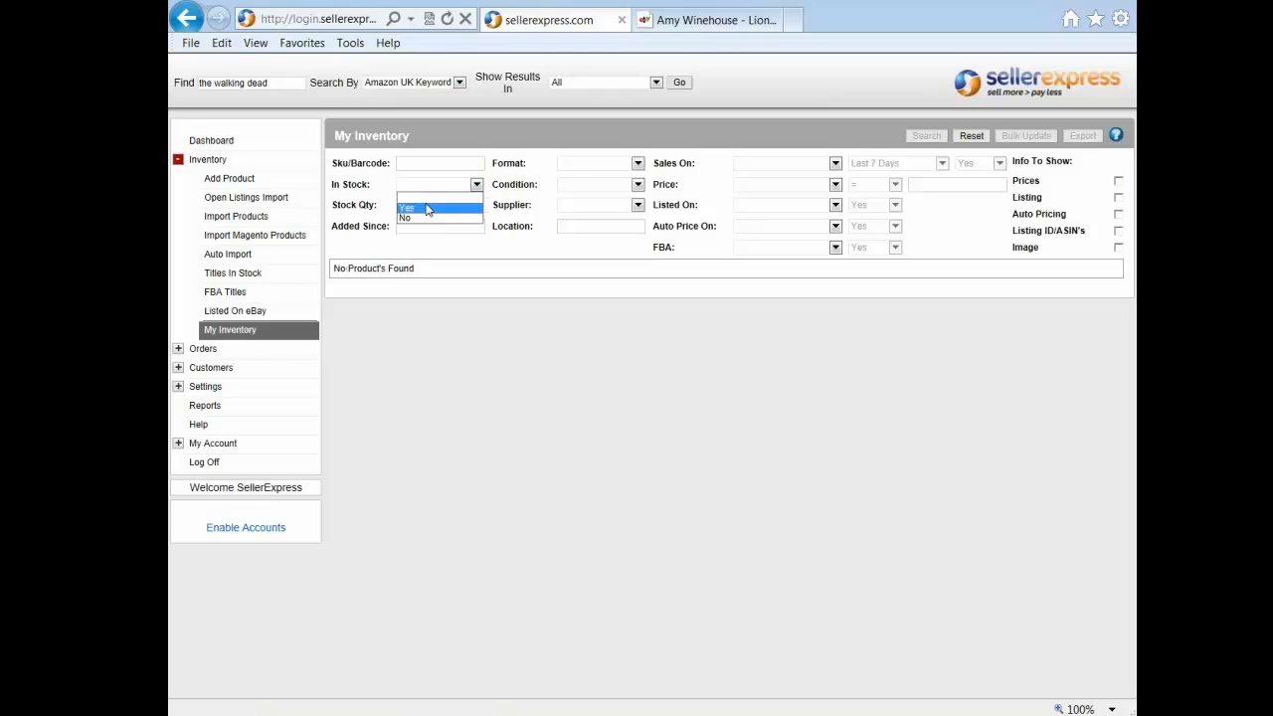
pyautogui.click(407, 206)
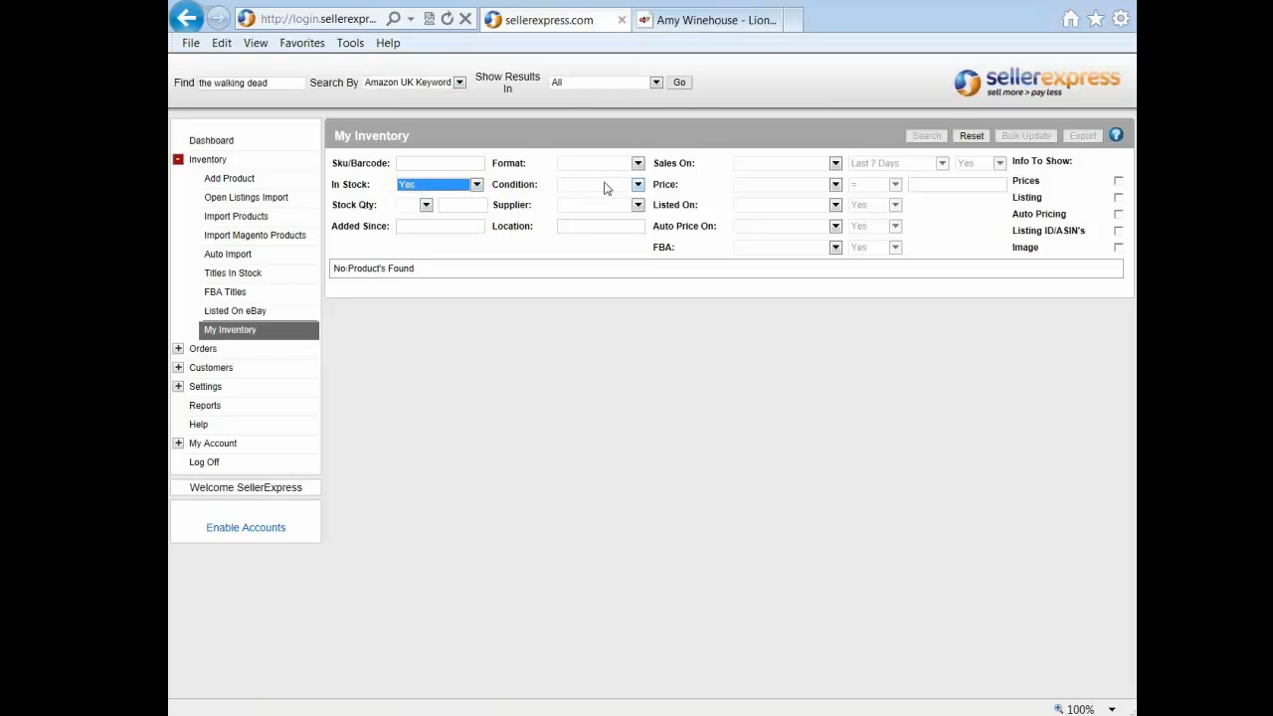
pyautogui.click(768, 187)
pyautogui.click(770, 208)
pyautogui.click(875, 185)
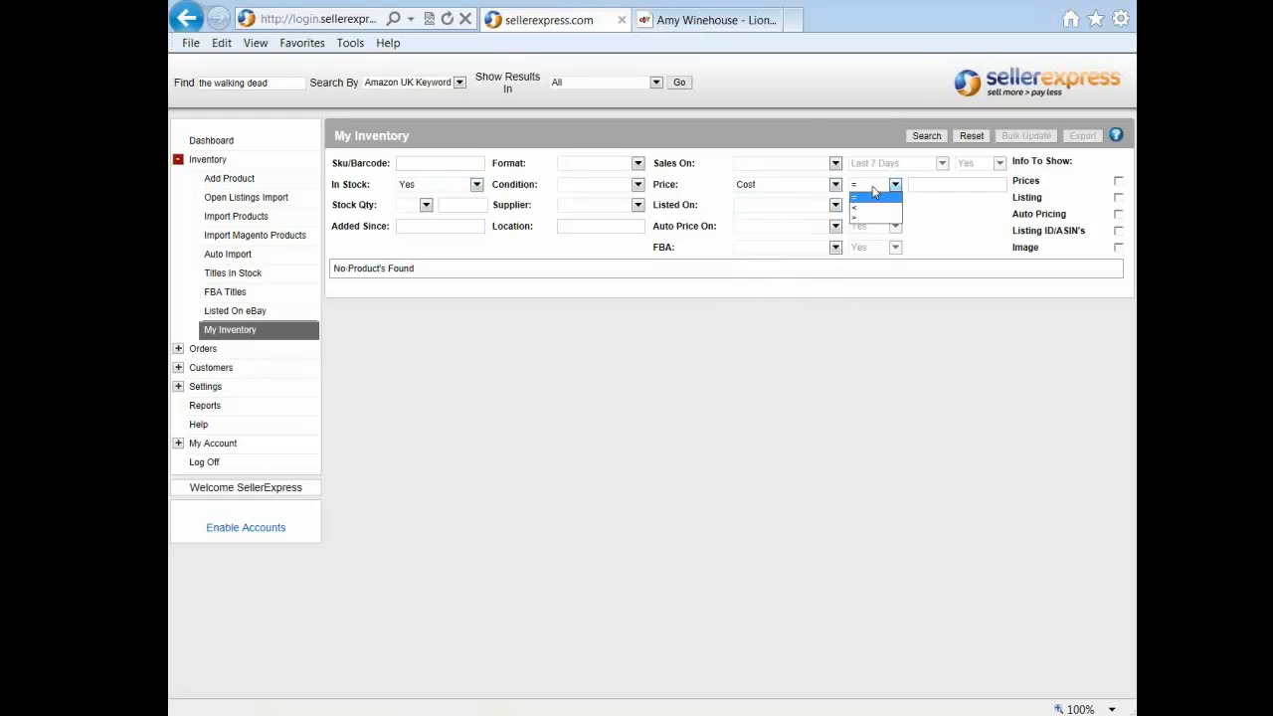
pyautogui.click(868, 209)
pyautogui.click(870, 186)
pyautogui.click(867, 218)
pyautogui.click(937, 184)
pyautogui.write('0')
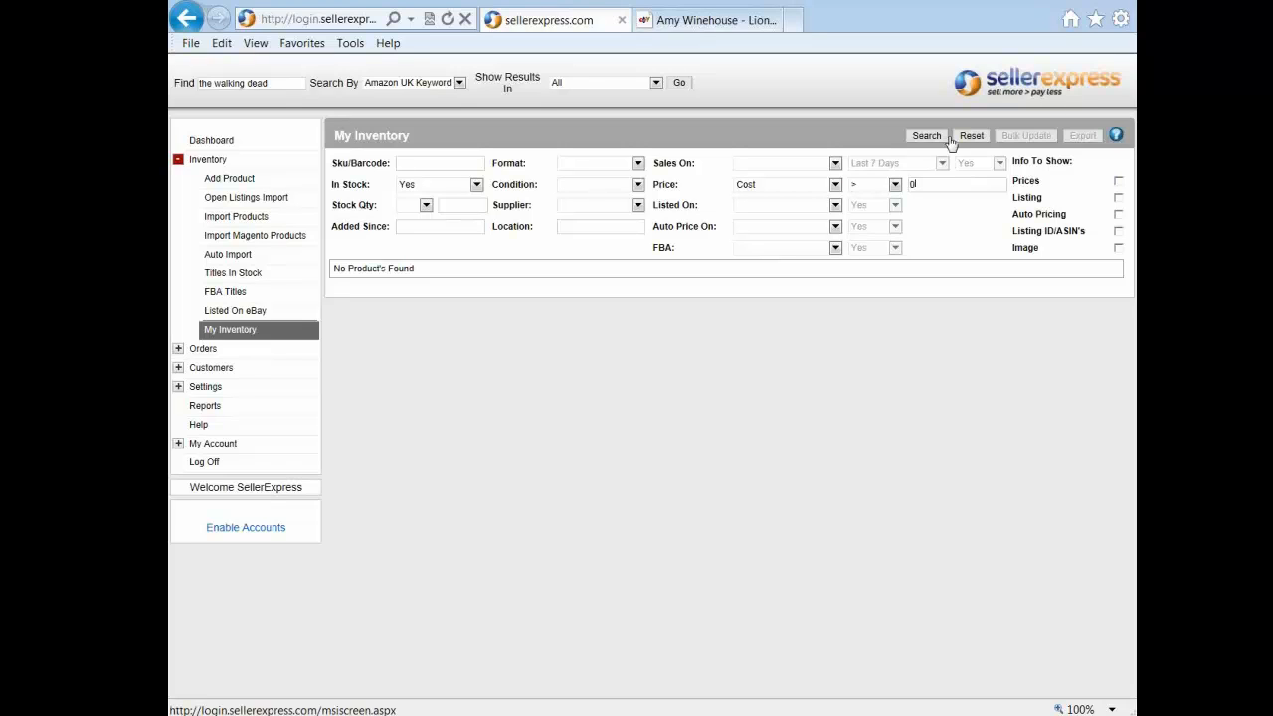
pyautogui.click(927, 137)
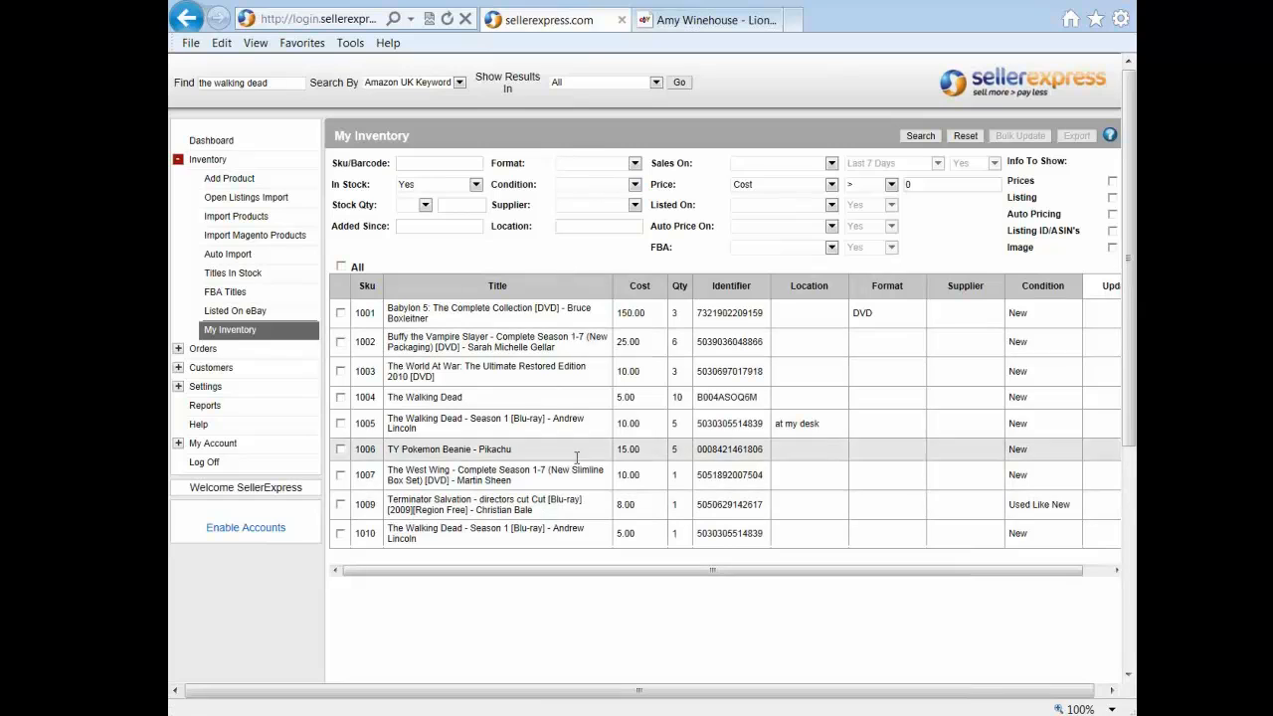
# Step: Change the title of SKU 1004 to "The Walking Dead - hello" and save the row
pyautogui.click(421, 399)
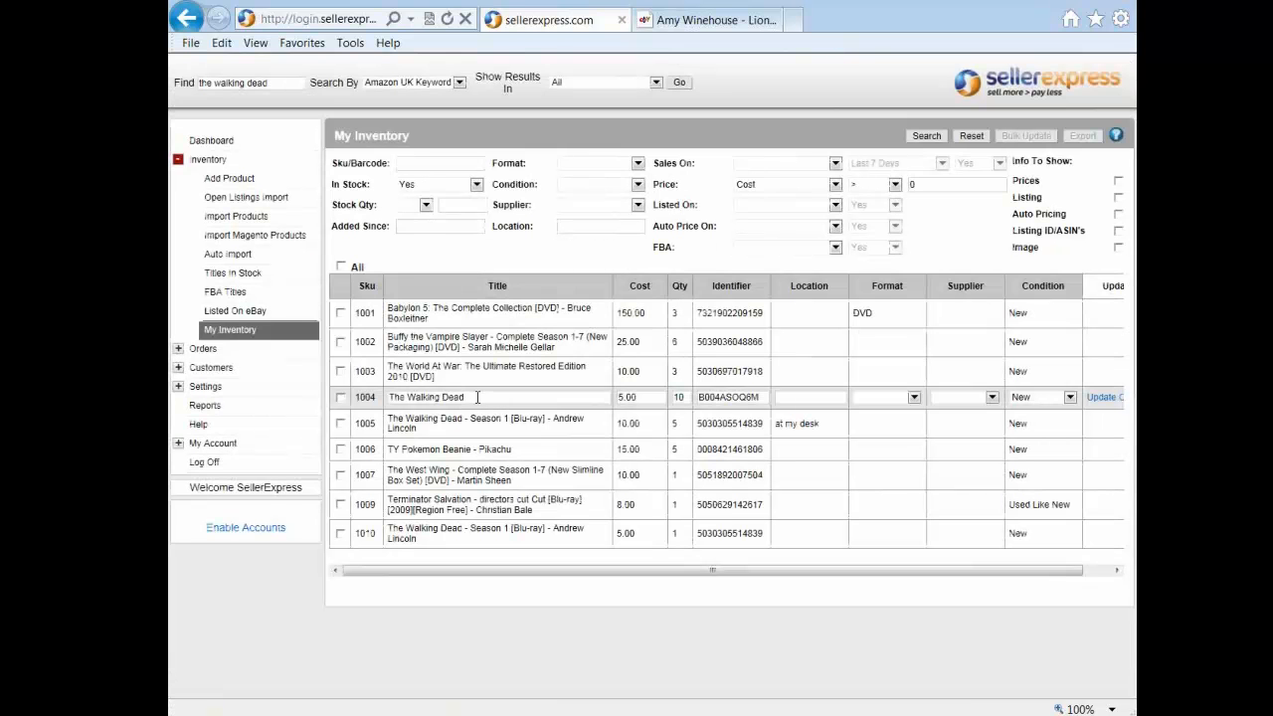
pyautogui.write('hello')
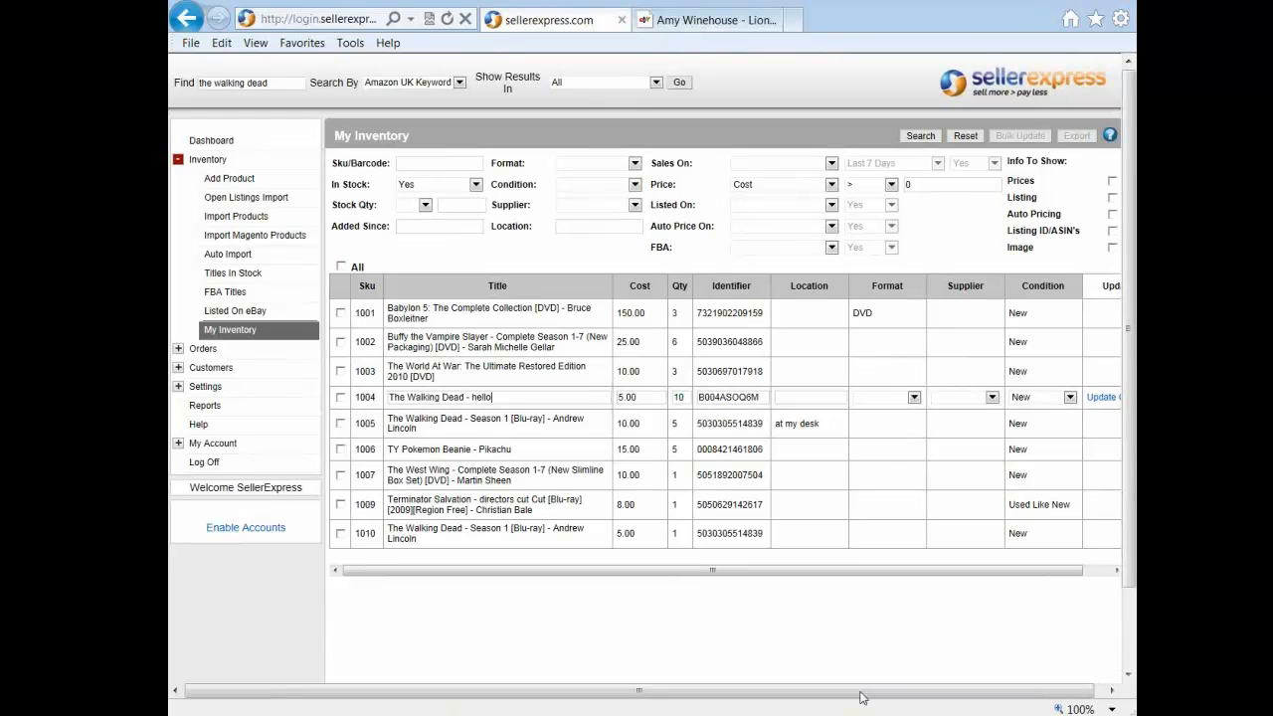
pyautogui.moveTo(968, 574); pyautogui.dragTo(995, 574)
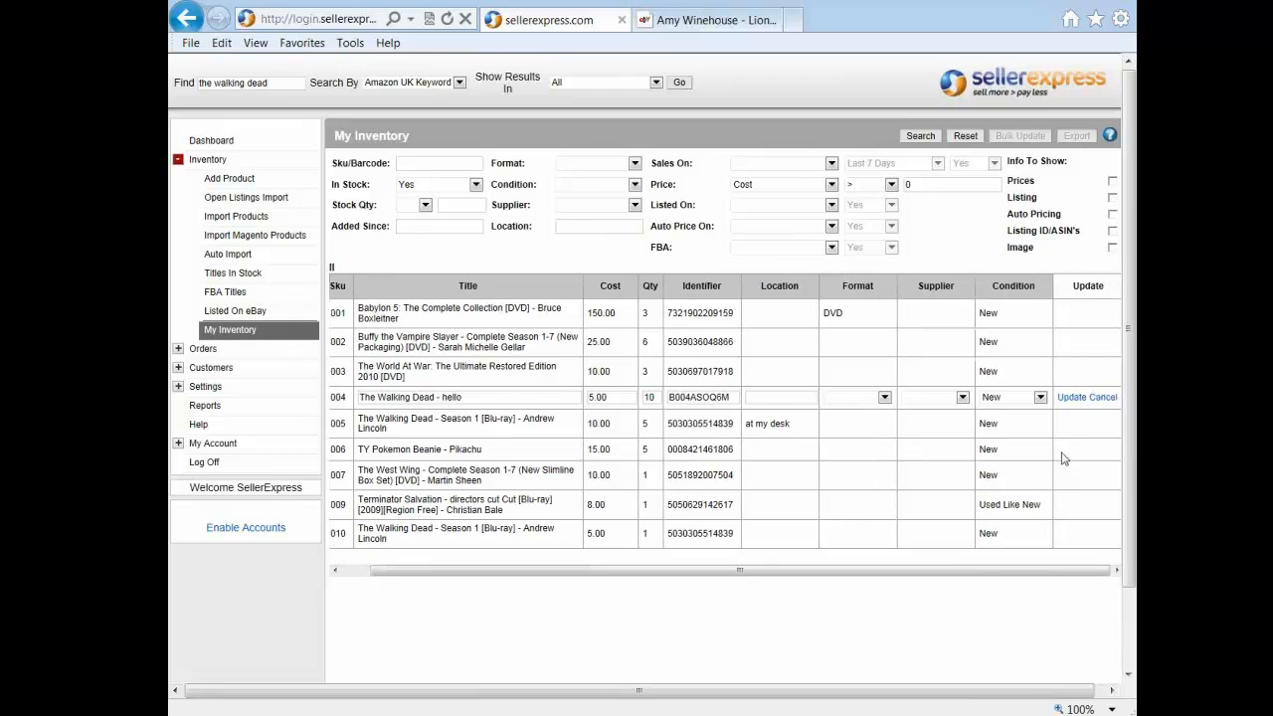
pyautogui.click(1068, 399)
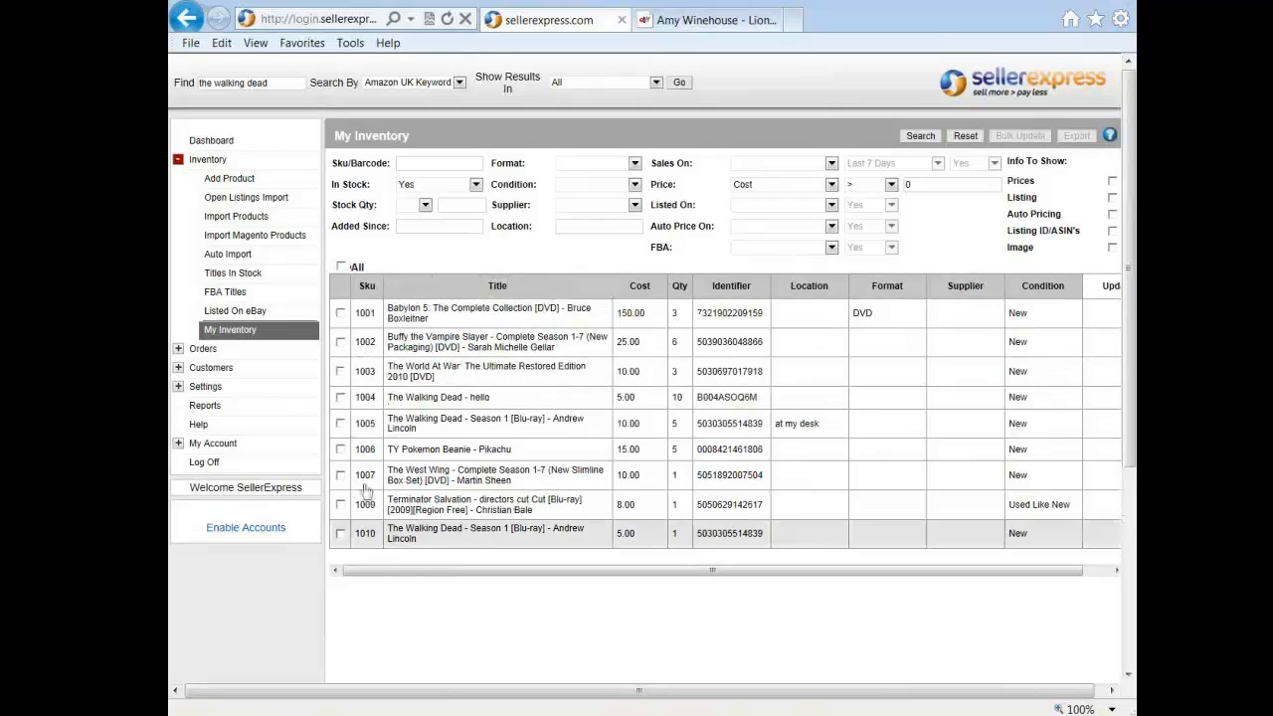
# Step: Select all found products and set up a bulk update listing them on eBay.co.uk with the "DVD - Buy it now" profile
pyautogui.click(341, 266)
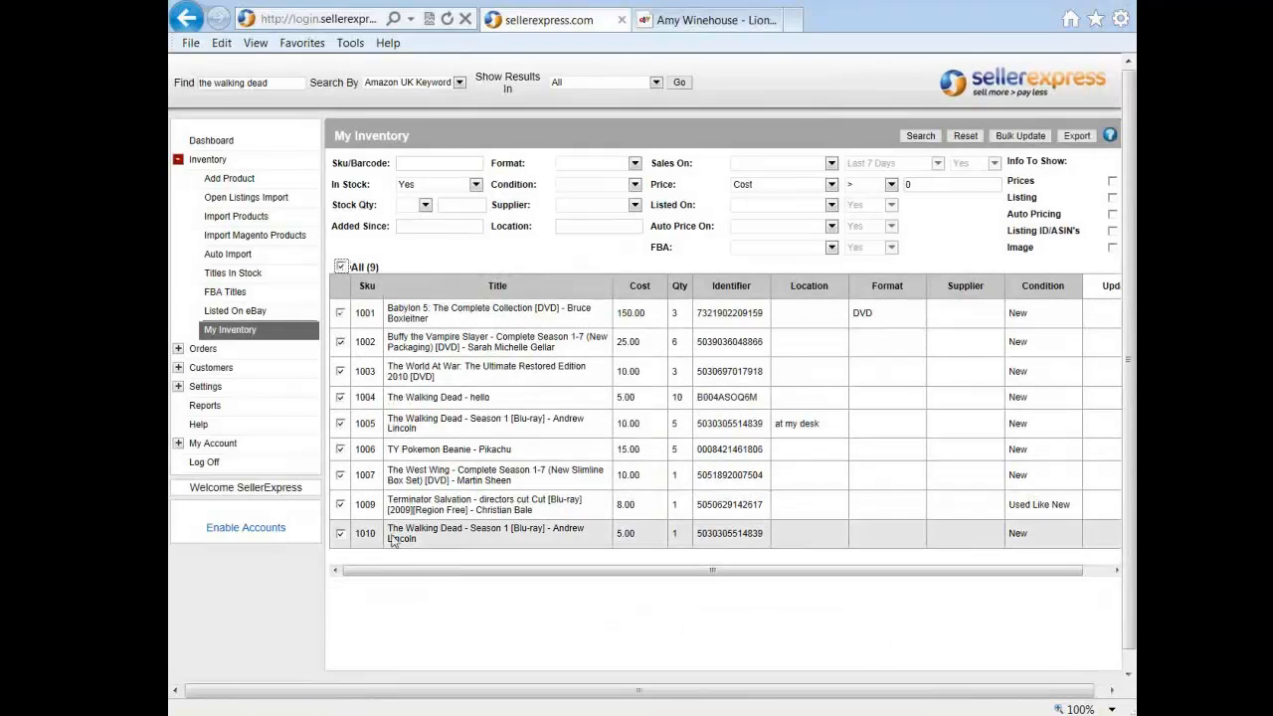
pyautogui.click(1022, 140)
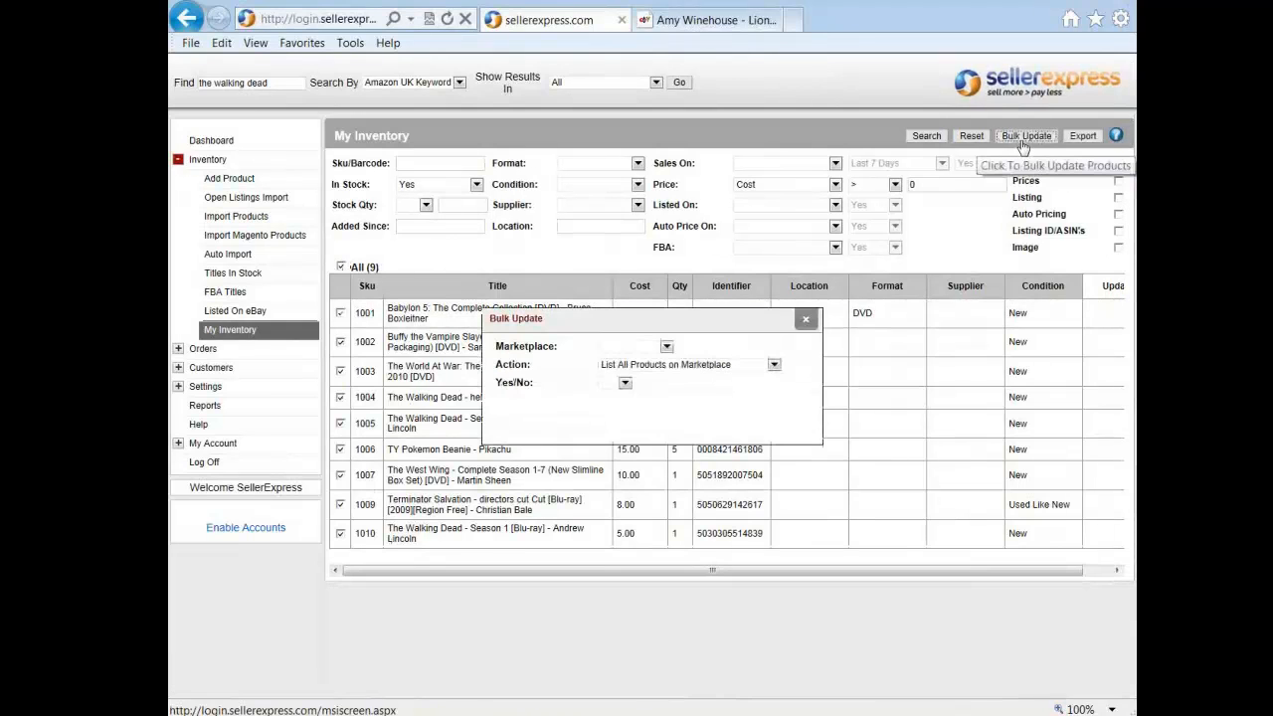
pyautogui.click(627, 348)
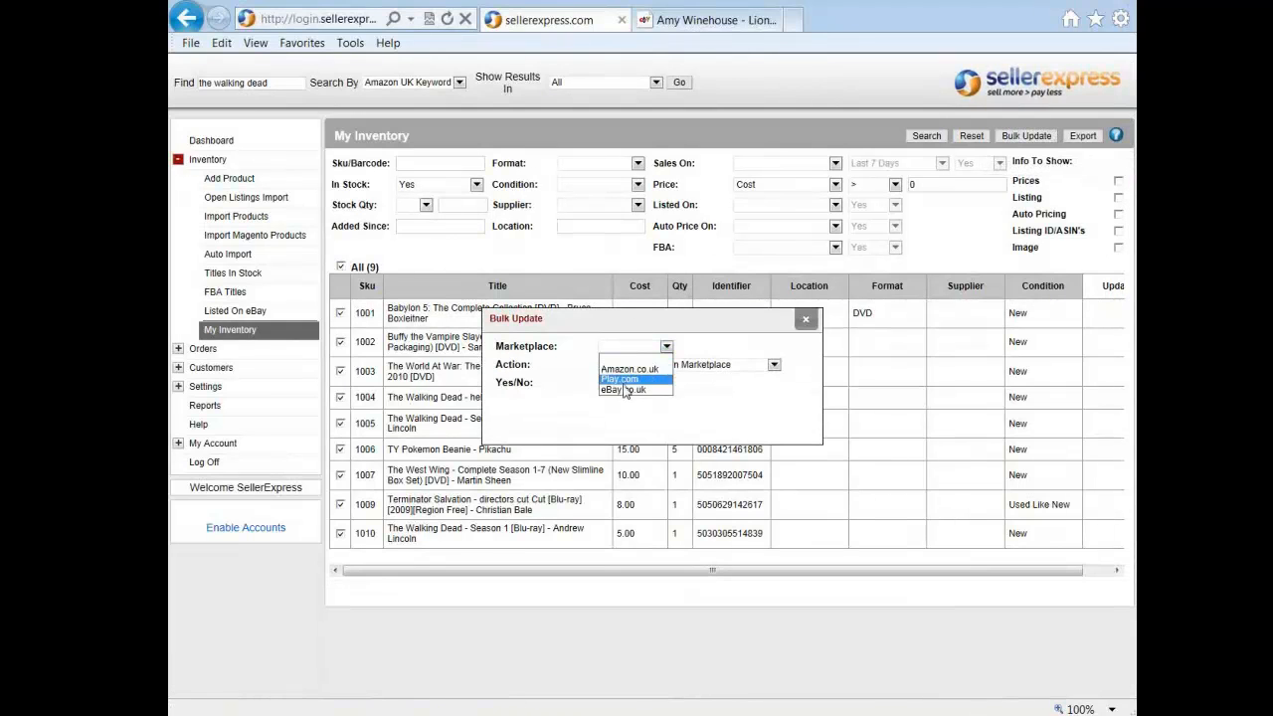
pyautogui.click(624, 388)
pyautogui.click(624, 383)
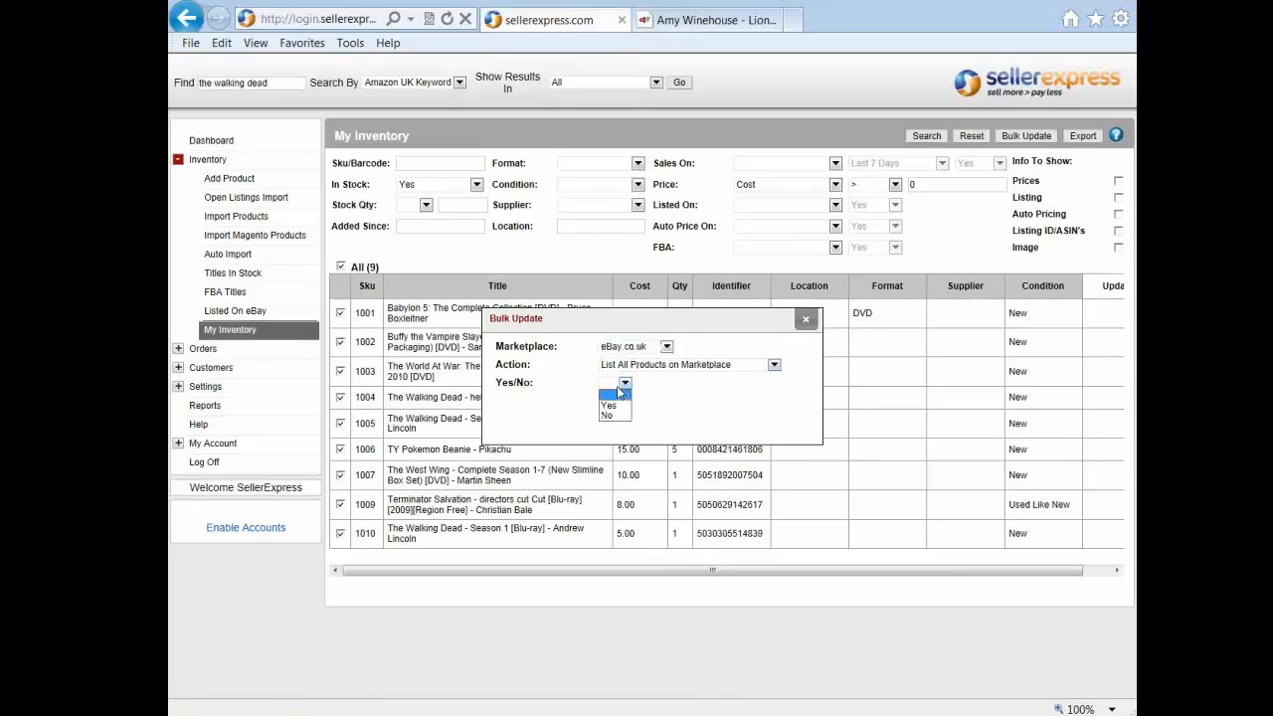
pyautogui.click(616, 407)
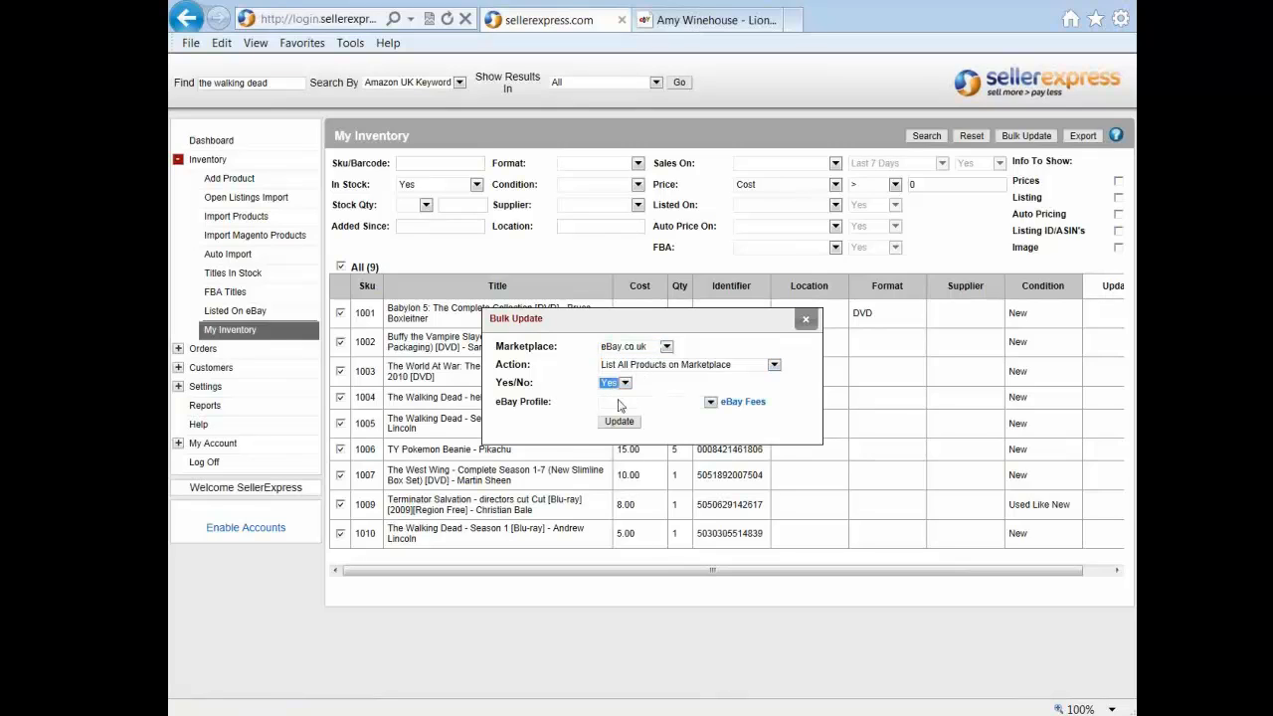
pyautogui.click(619, 402)
pyautogui.click(612, 413)
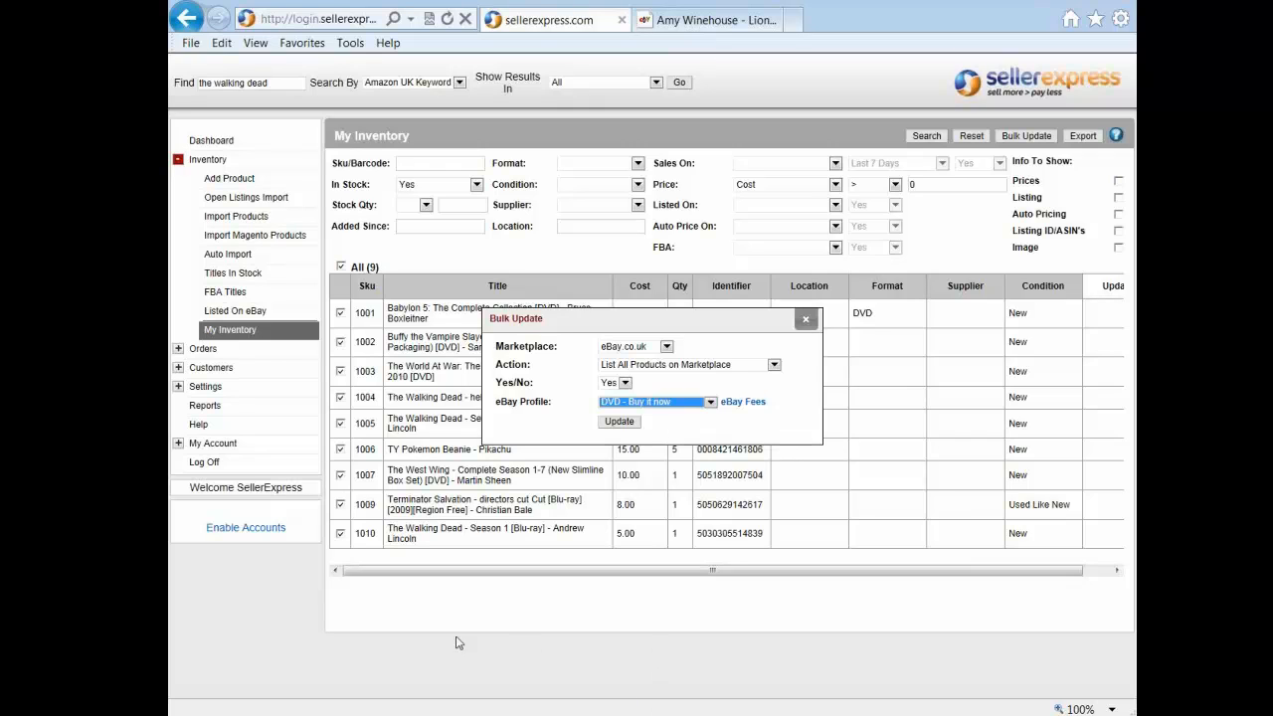
# Step: Switch to the Amy Winehouse - Lioness: Hidden treasures listing on eBay and examine its template title, images and packaging and payment text
pyautogui.click(261, 715)
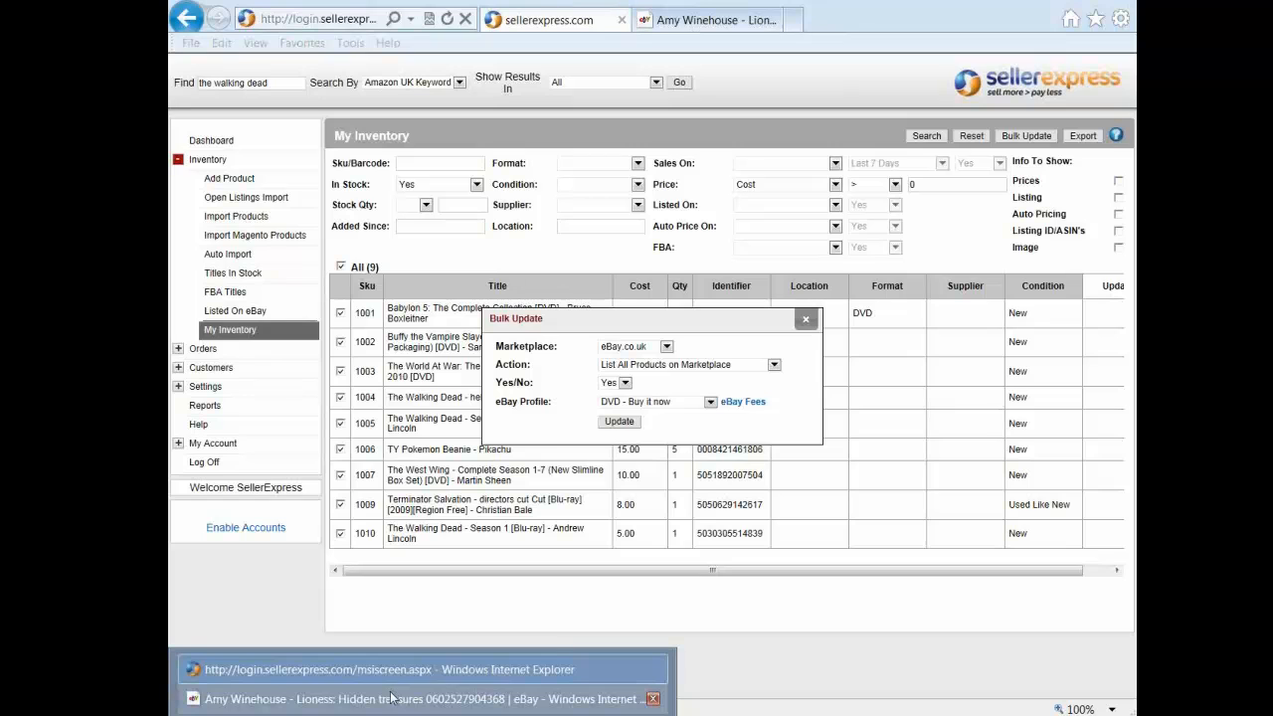
pyautogui.click(391, 698)
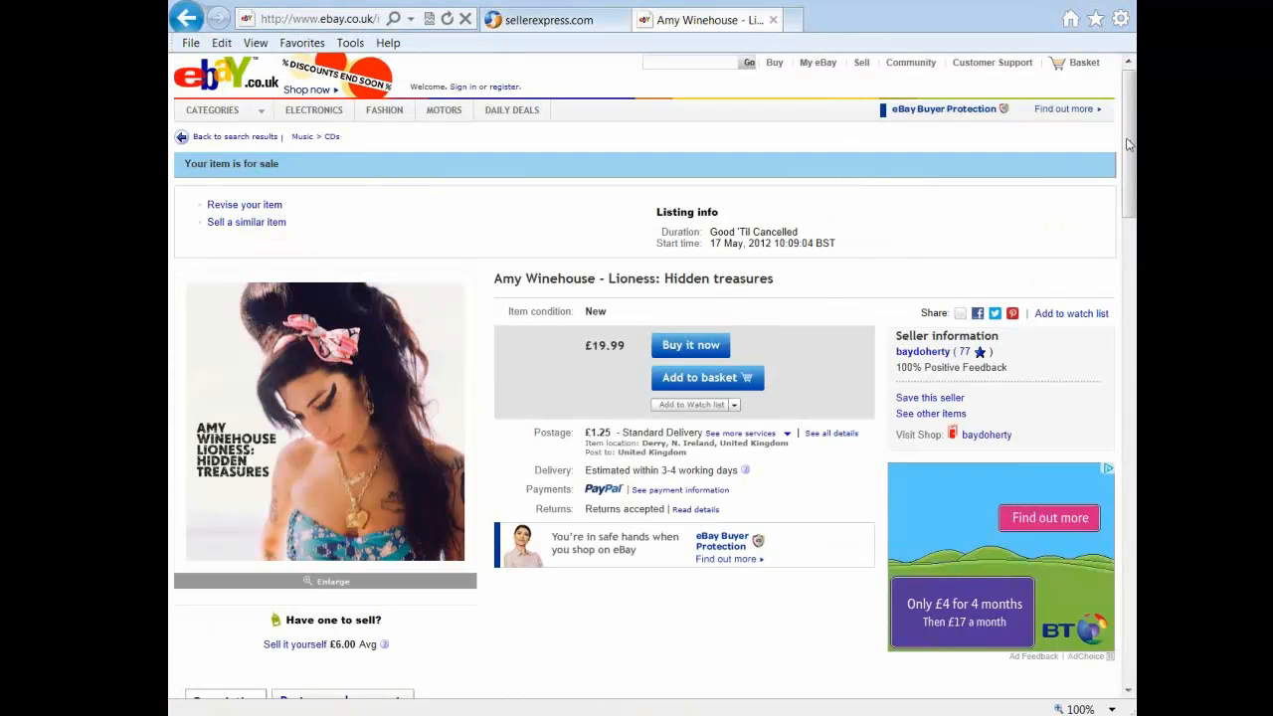
pyautogui.moveTo(1129, 144); pyautogui.dragTo(1131, 399)
pyautogui.moveTo(232, 139); pyautogui.dragTo(968, 137)
pyautogui.click(1007, 167)
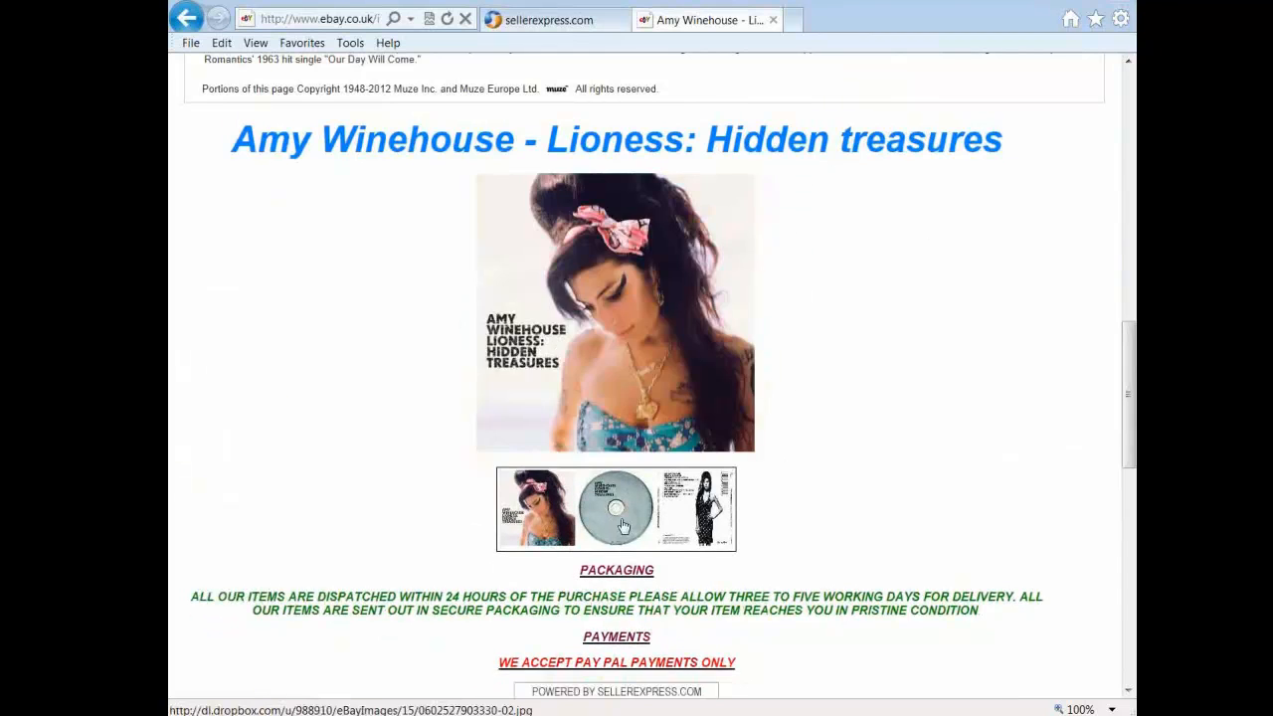
pyautogui.moveTo(1127, 397); pyautogui.dragTo(1127, 157)
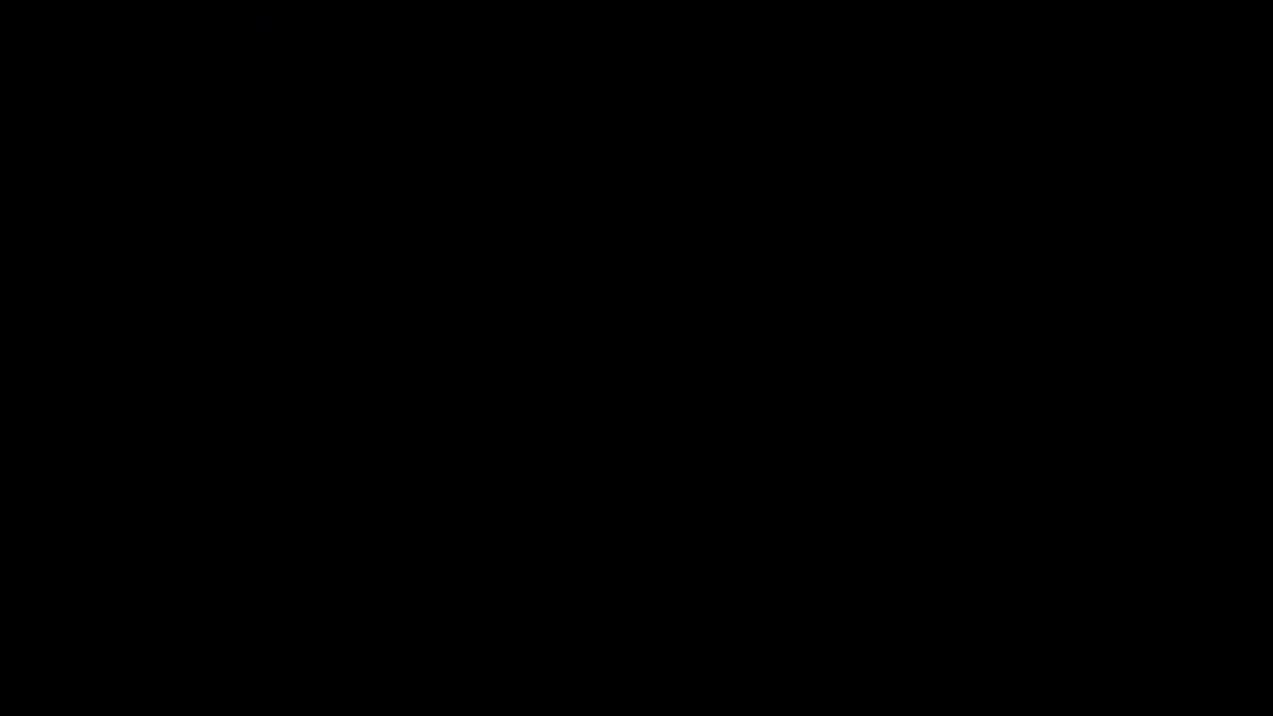